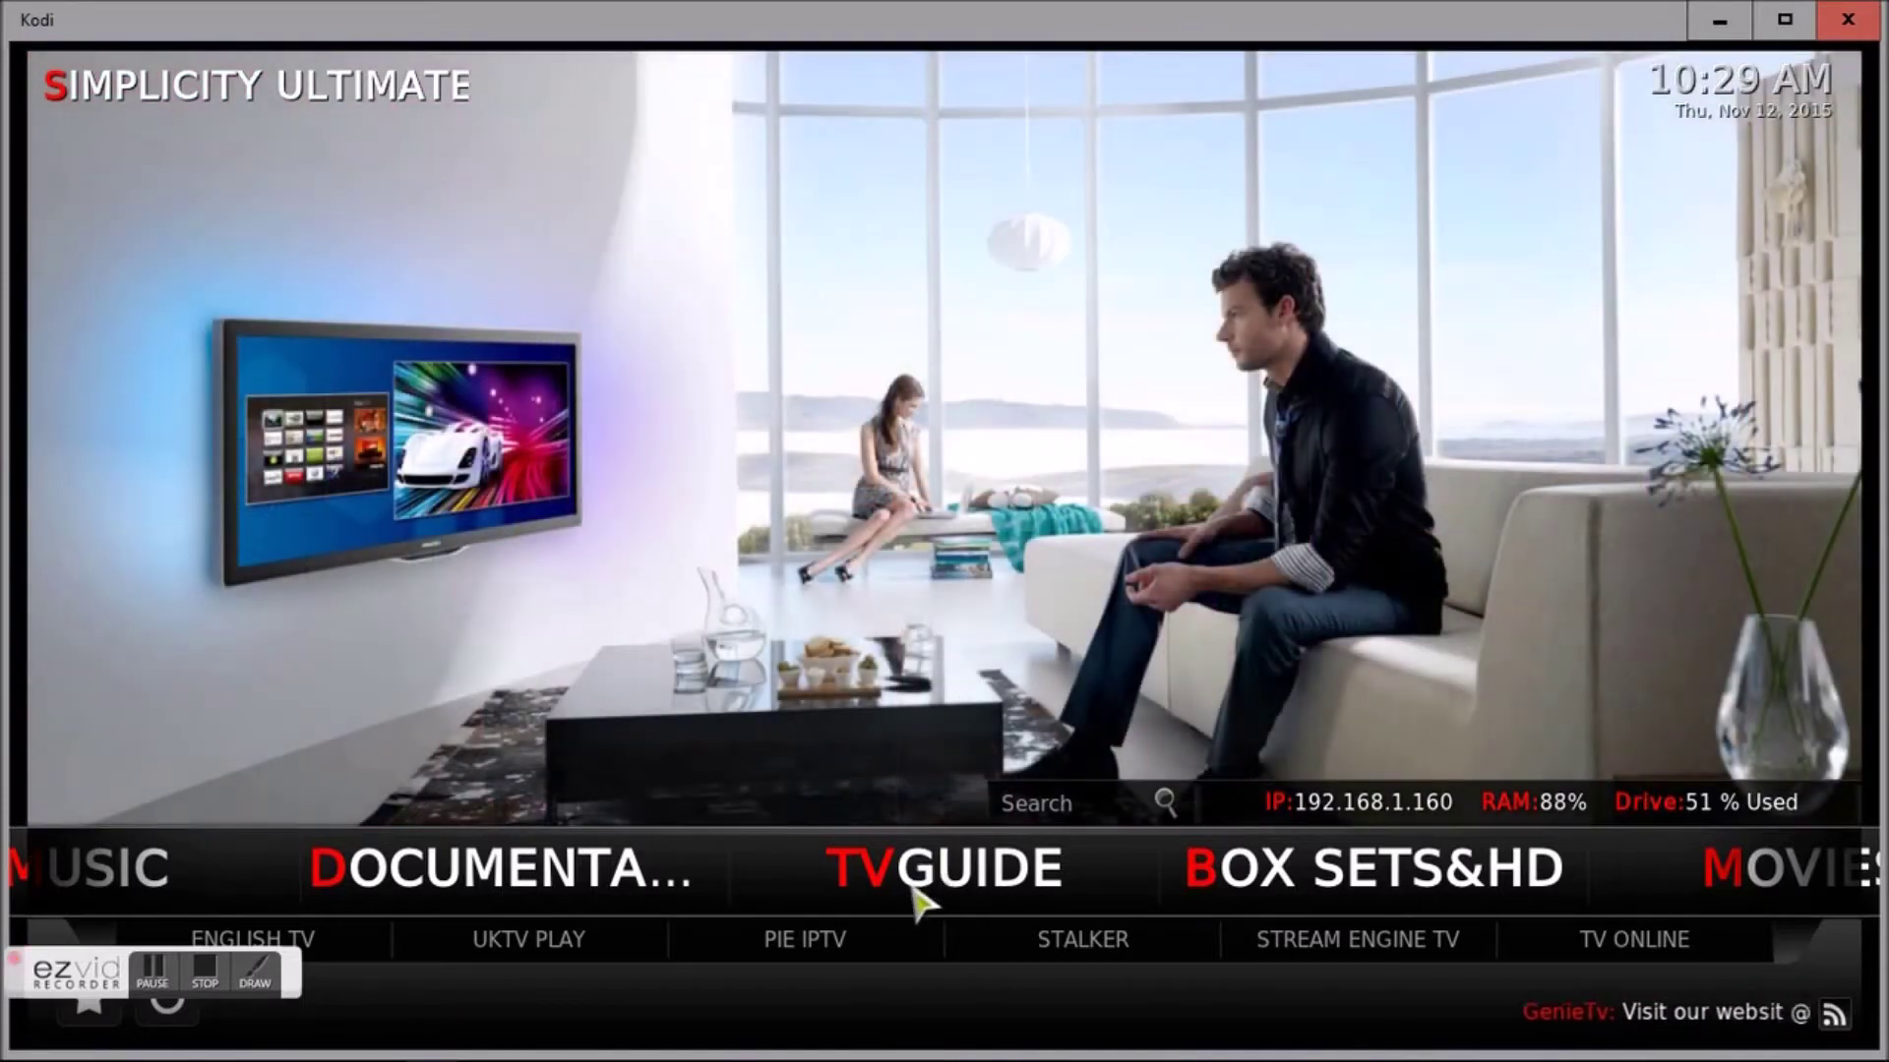
Step: Peek at the TV guide, return home, and move the home menu to Programs › Add-ons
click(919, 893)
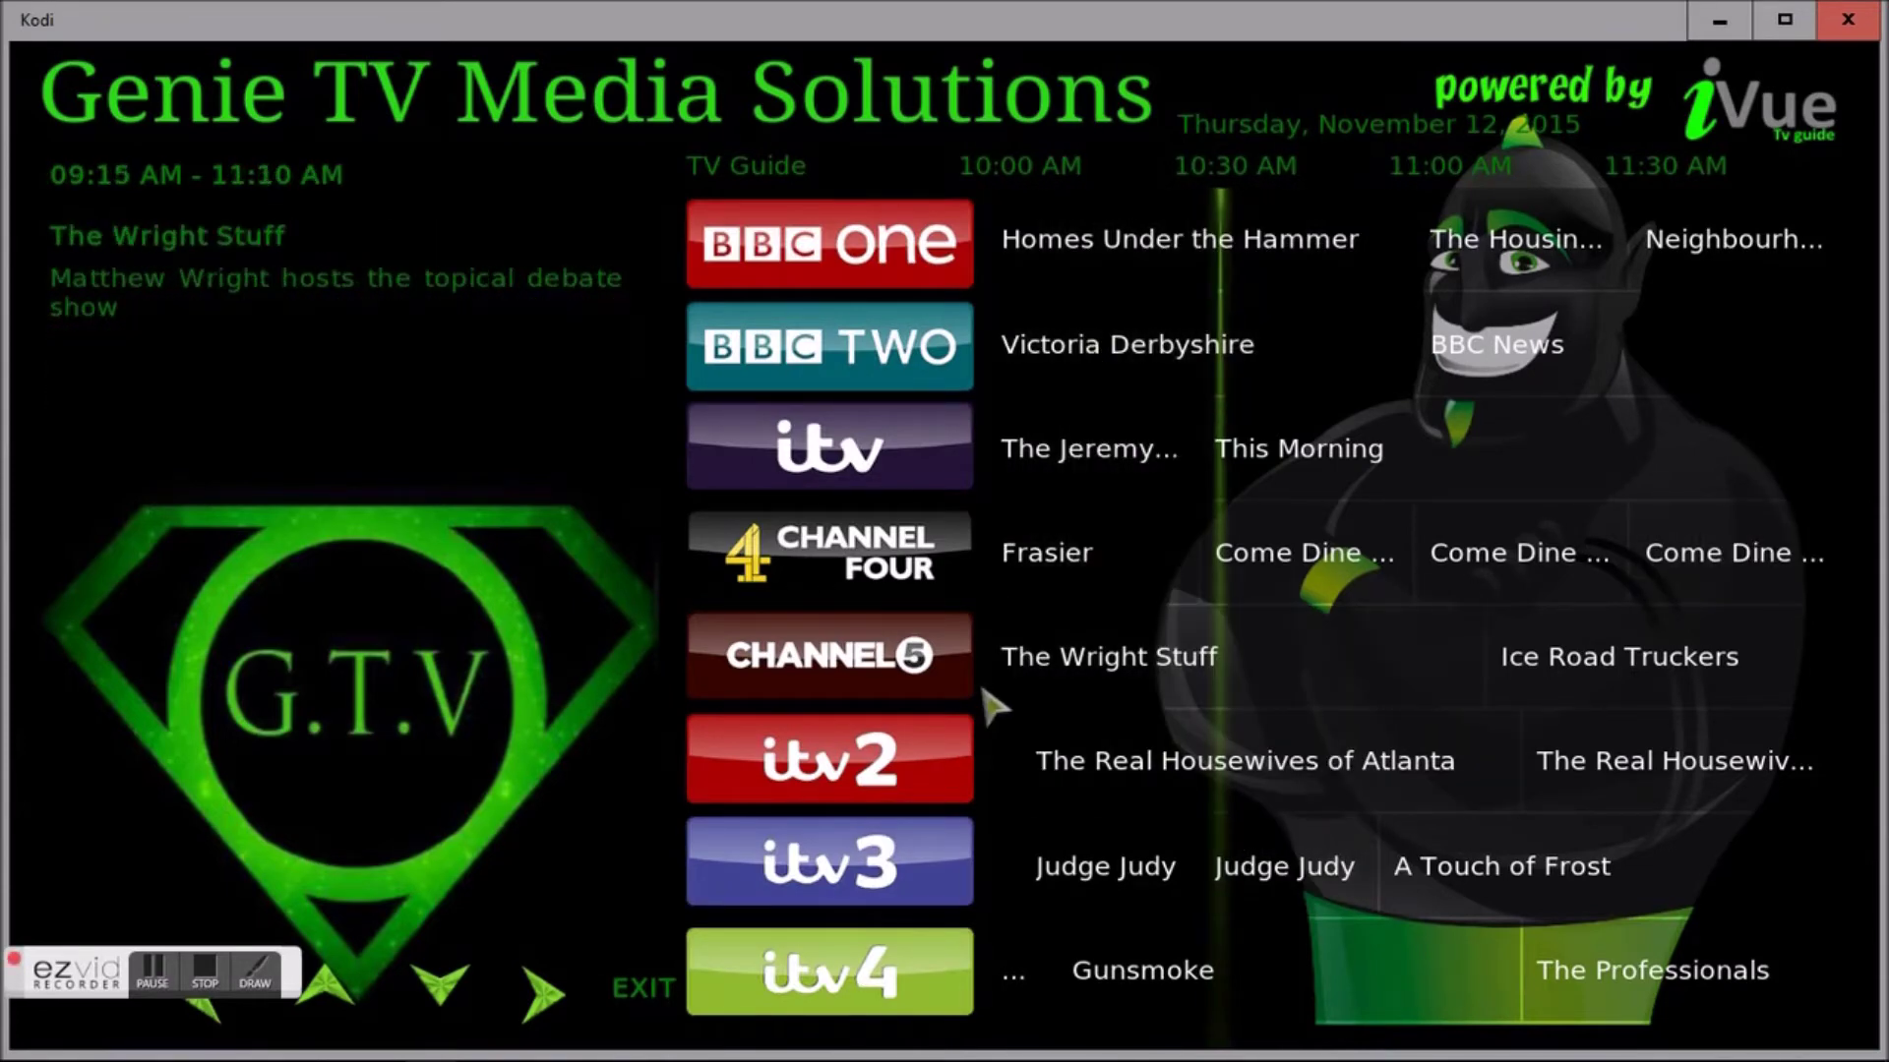
click(654, 998)
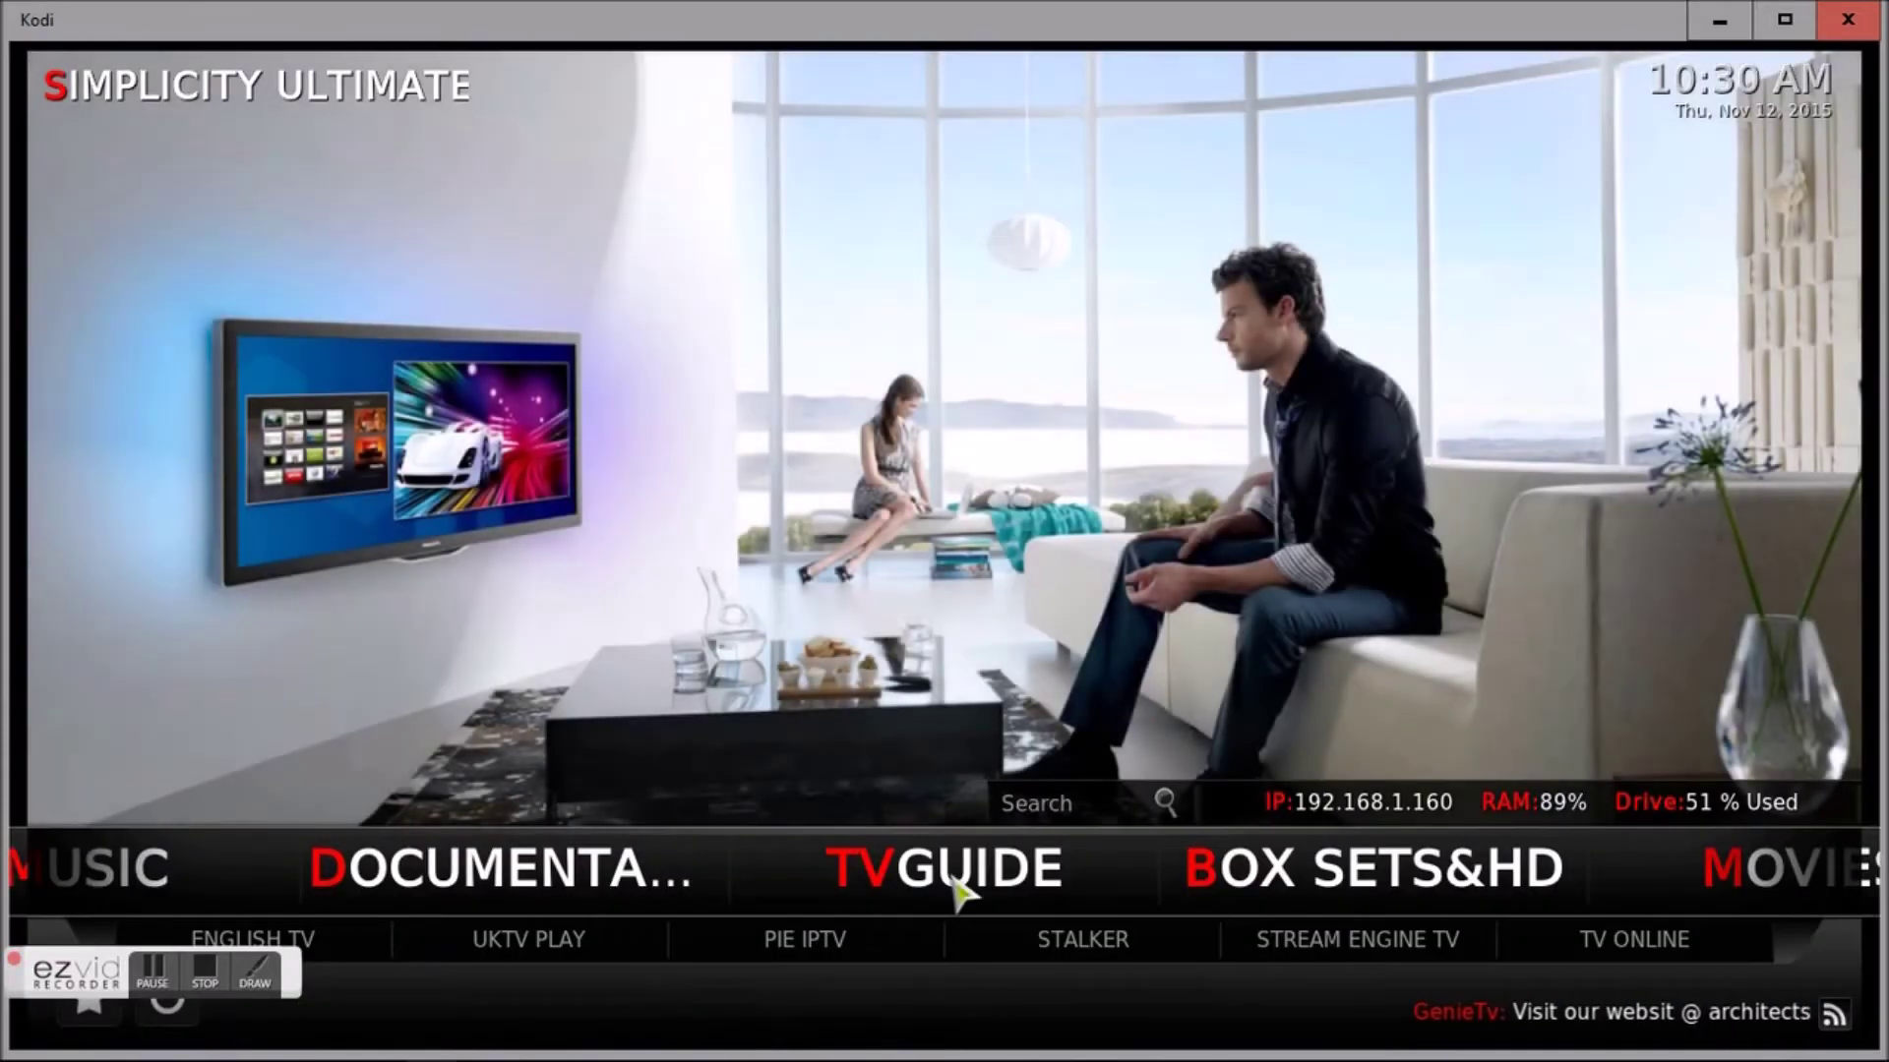
key(Right)
key(Right)
key(Right)
key(Right)
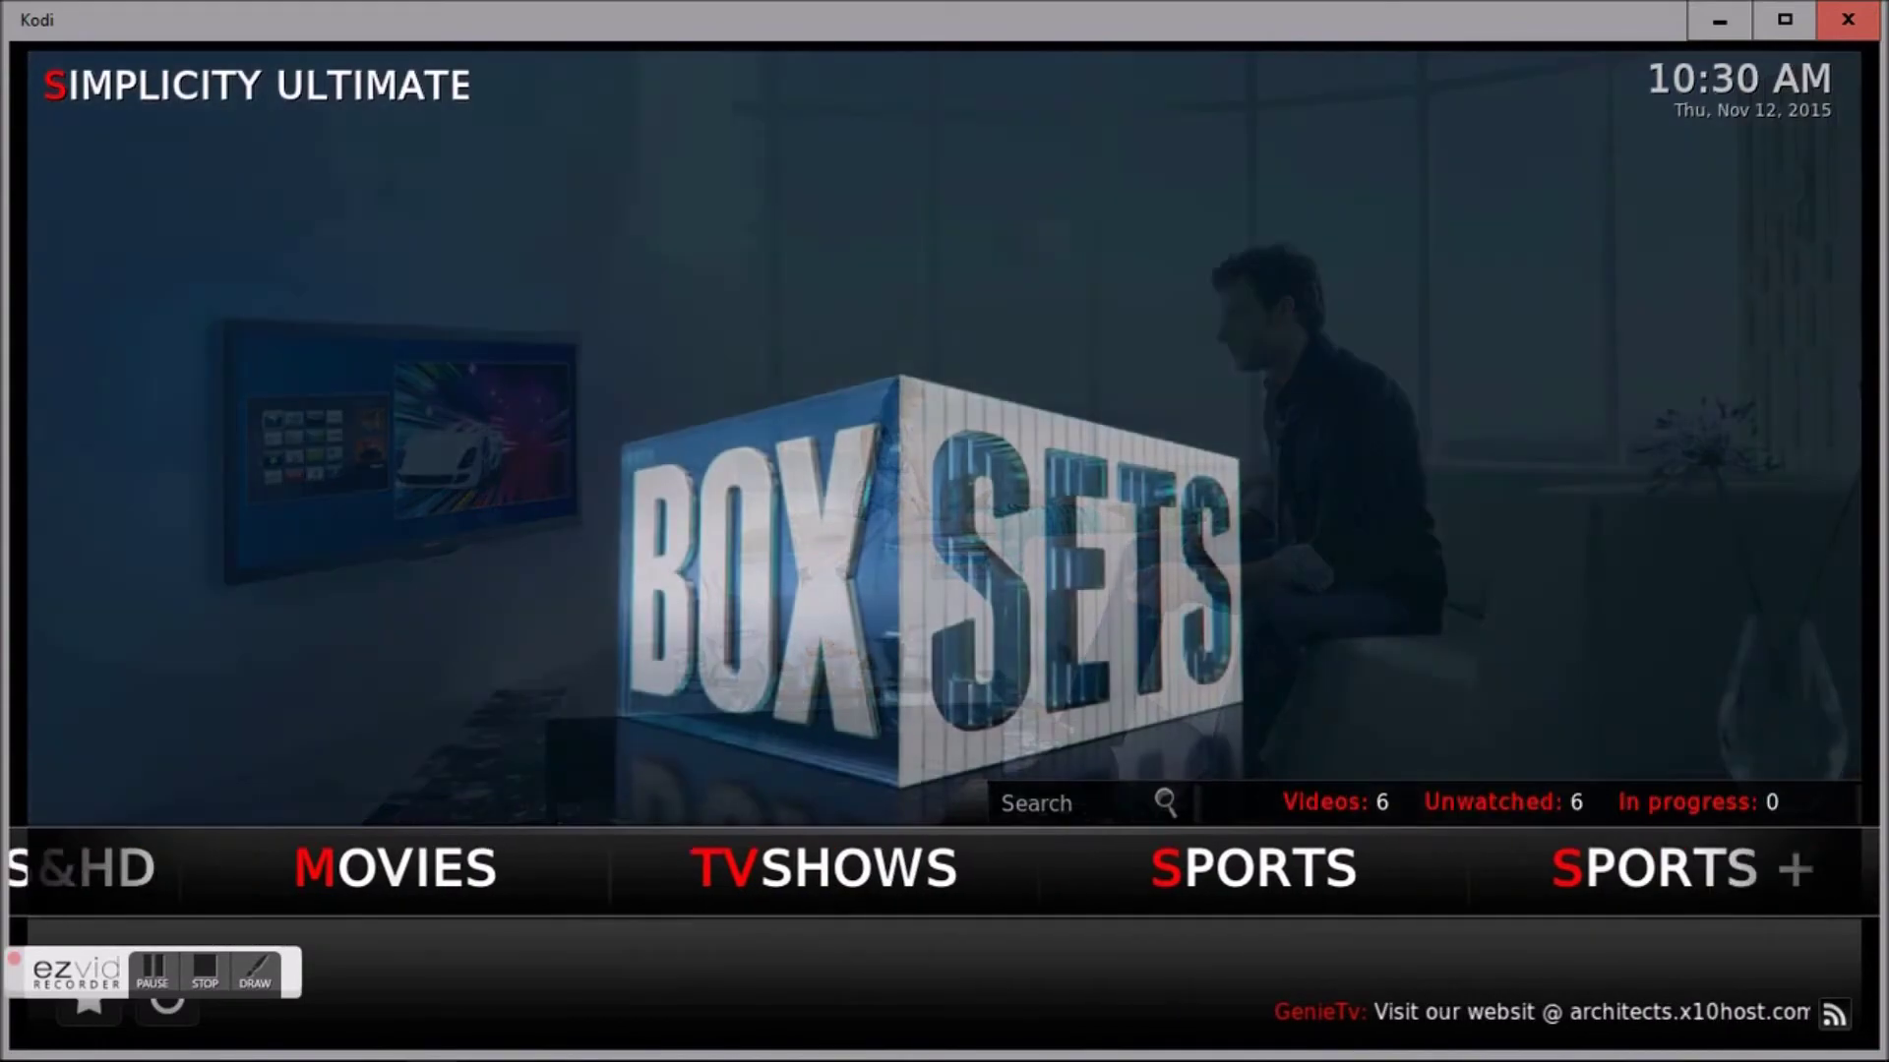
key(Right)
key(Right)
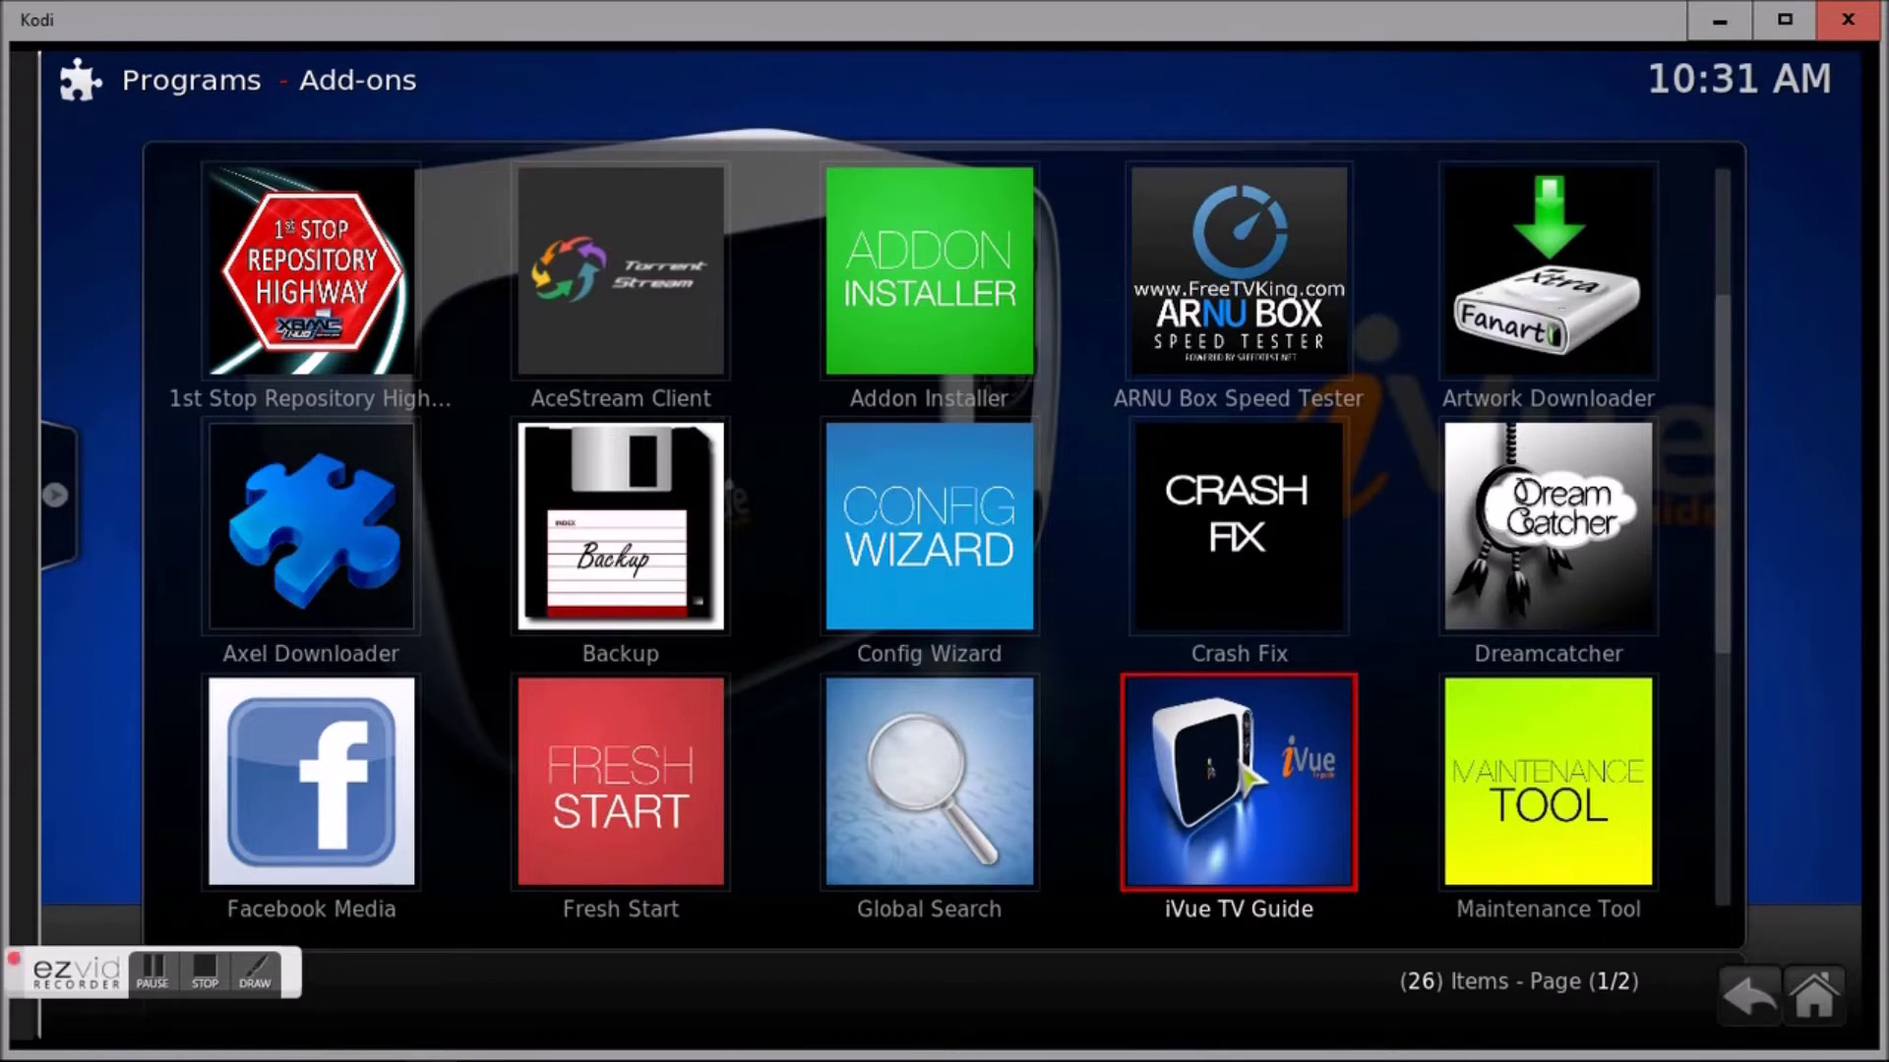
Step: In iVue TV Guide's settings, step File download interval to every 12 hrs and back, then save
key(c)
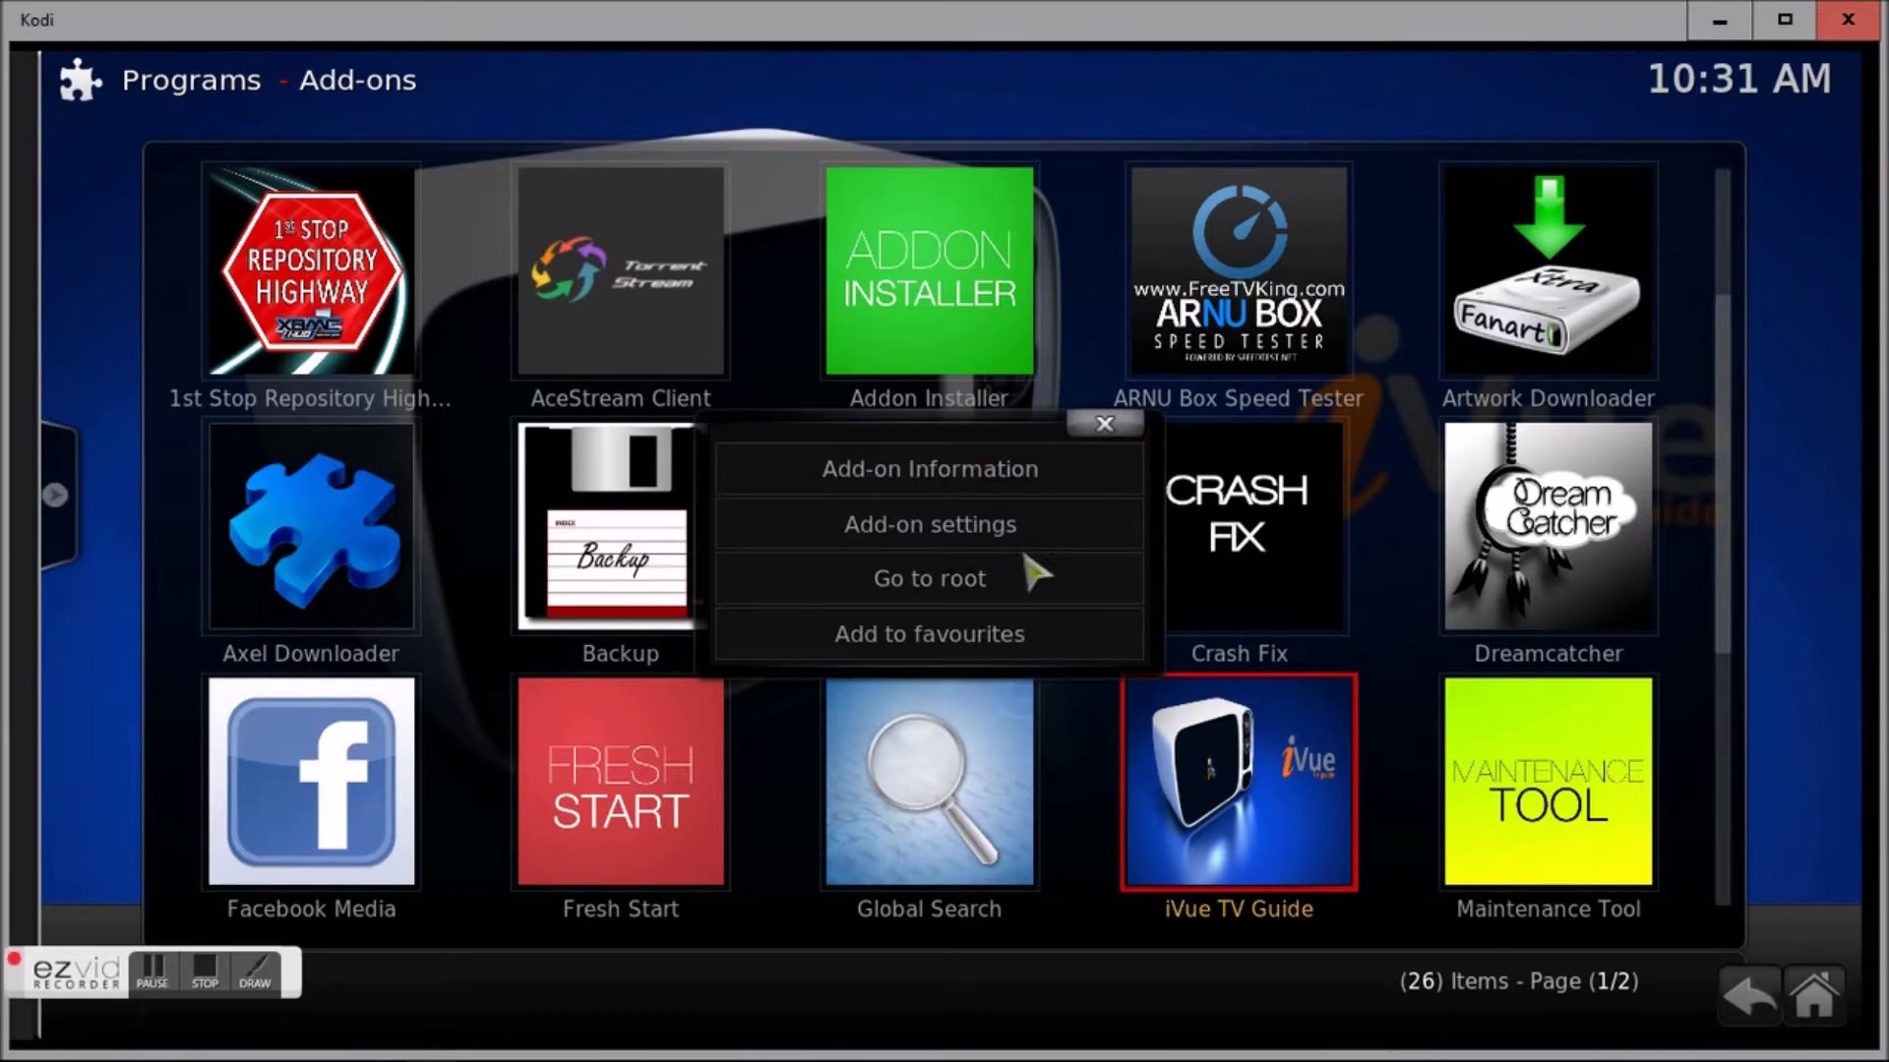
click(937, 474)
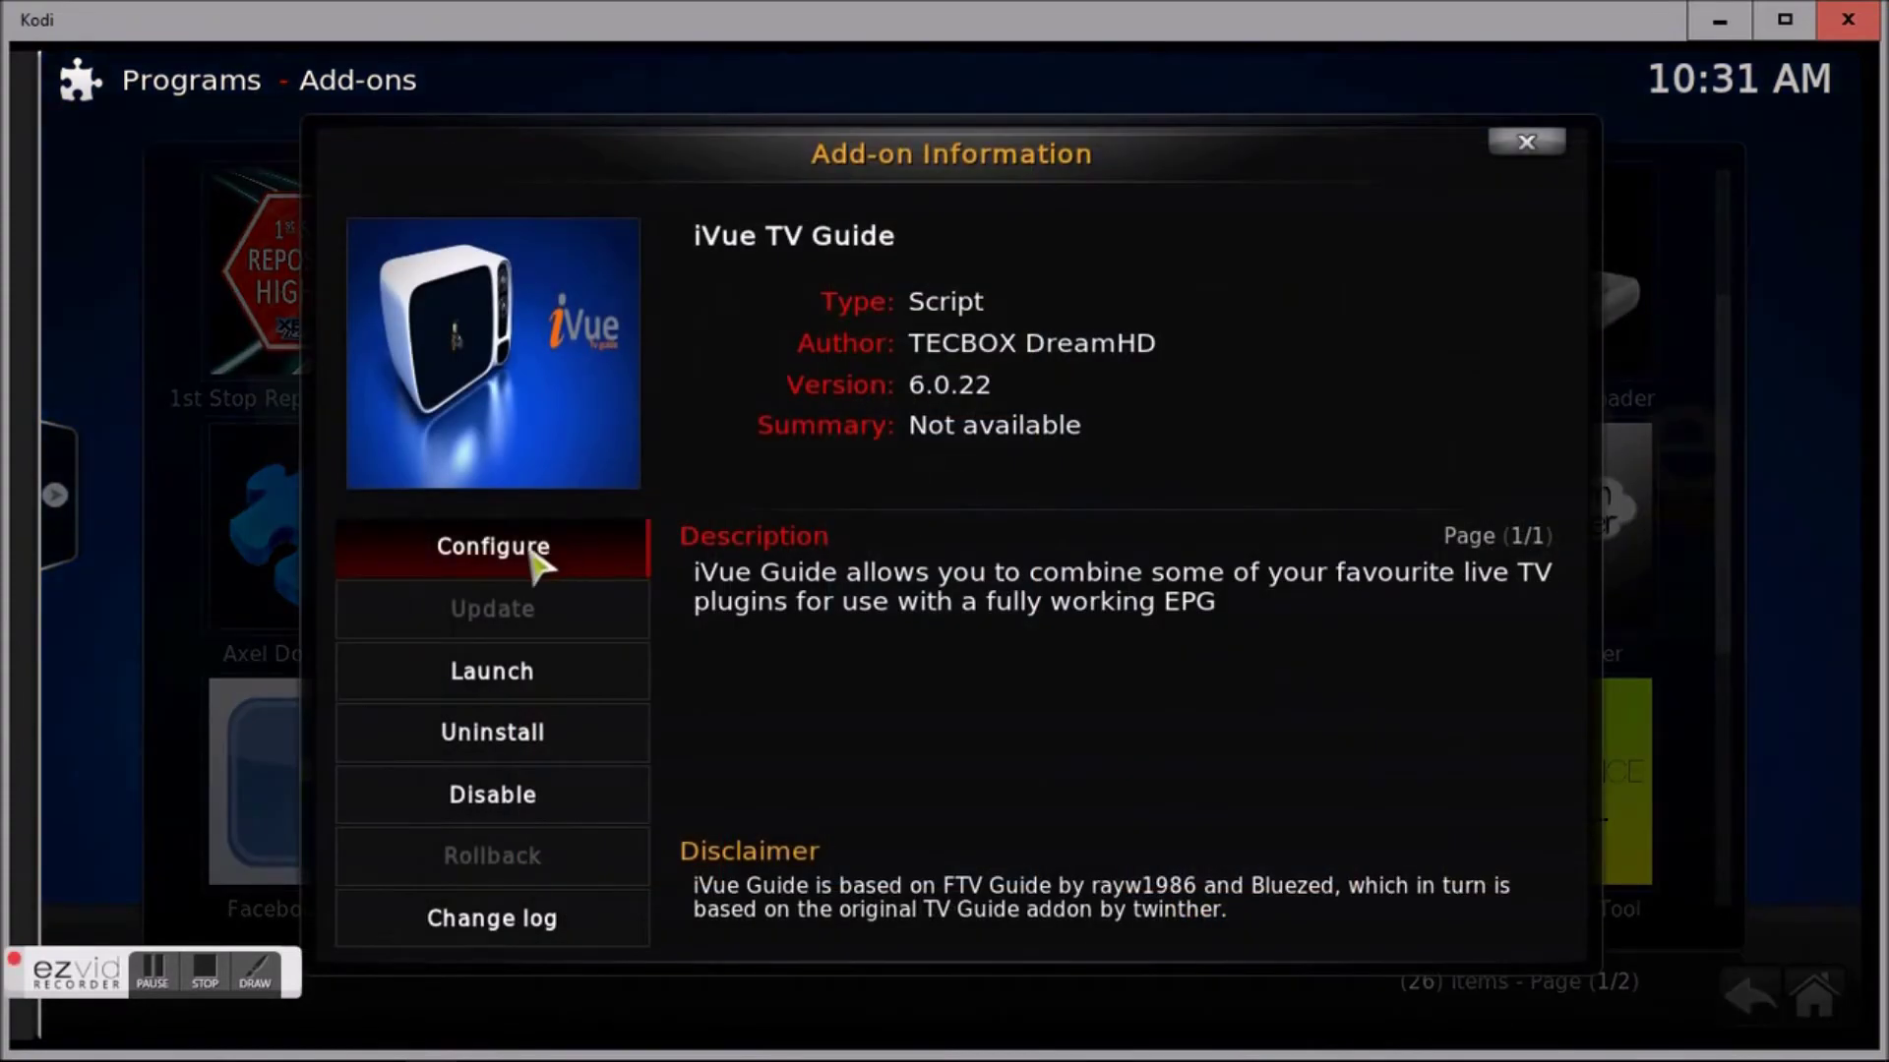
click(535, 565)
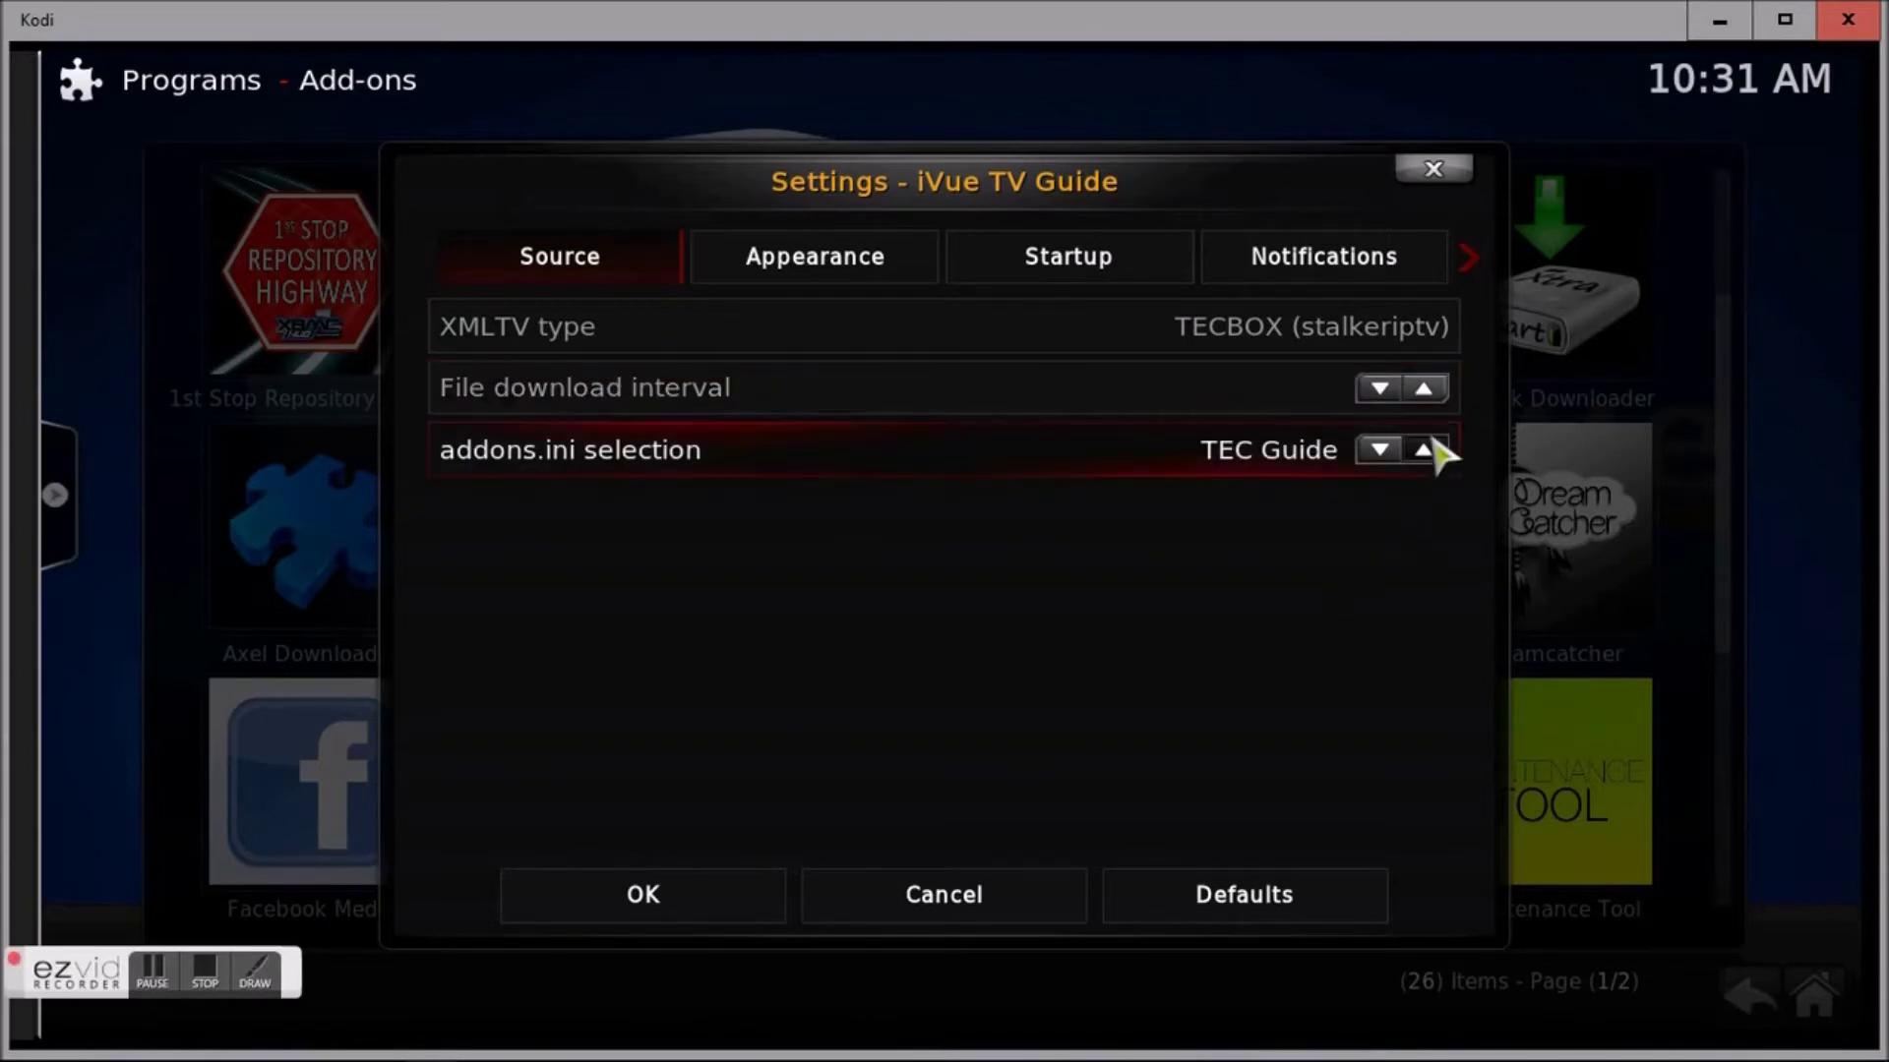
click(1433, 391)
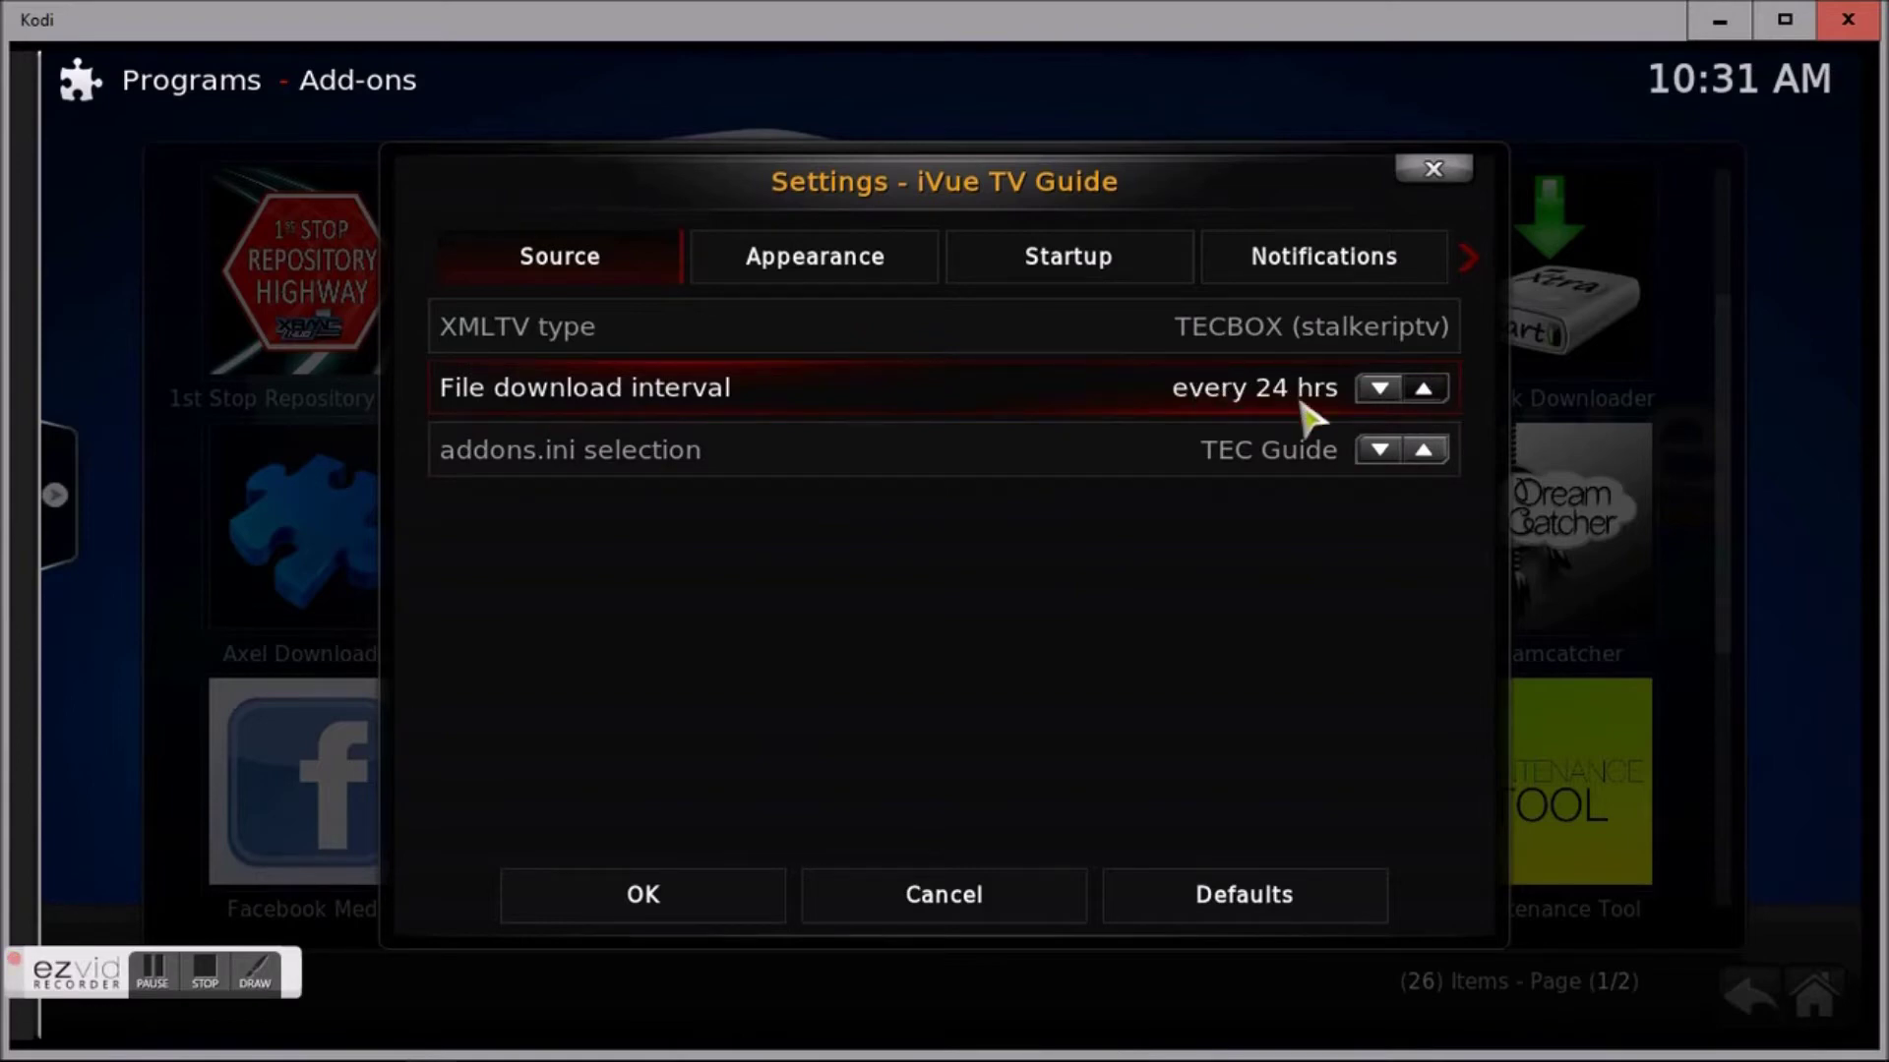
click(1381, 389)
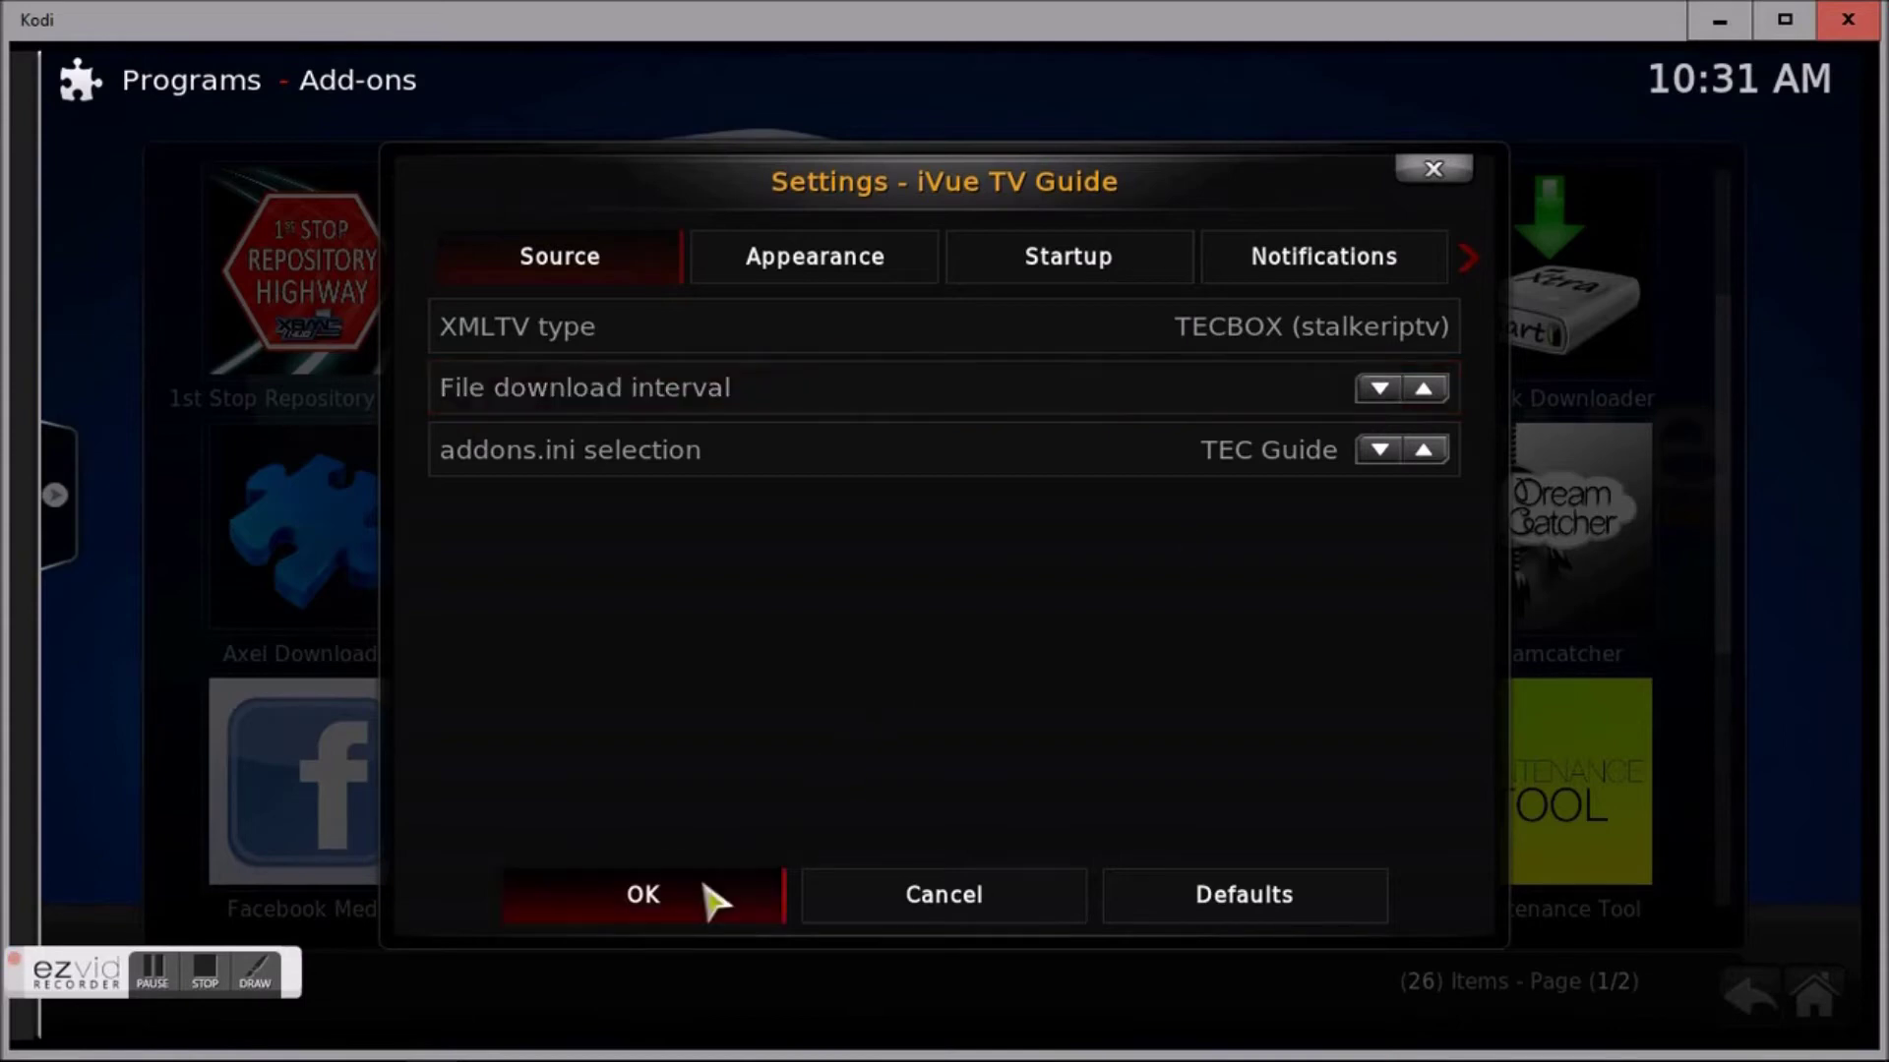
click(692, 902)
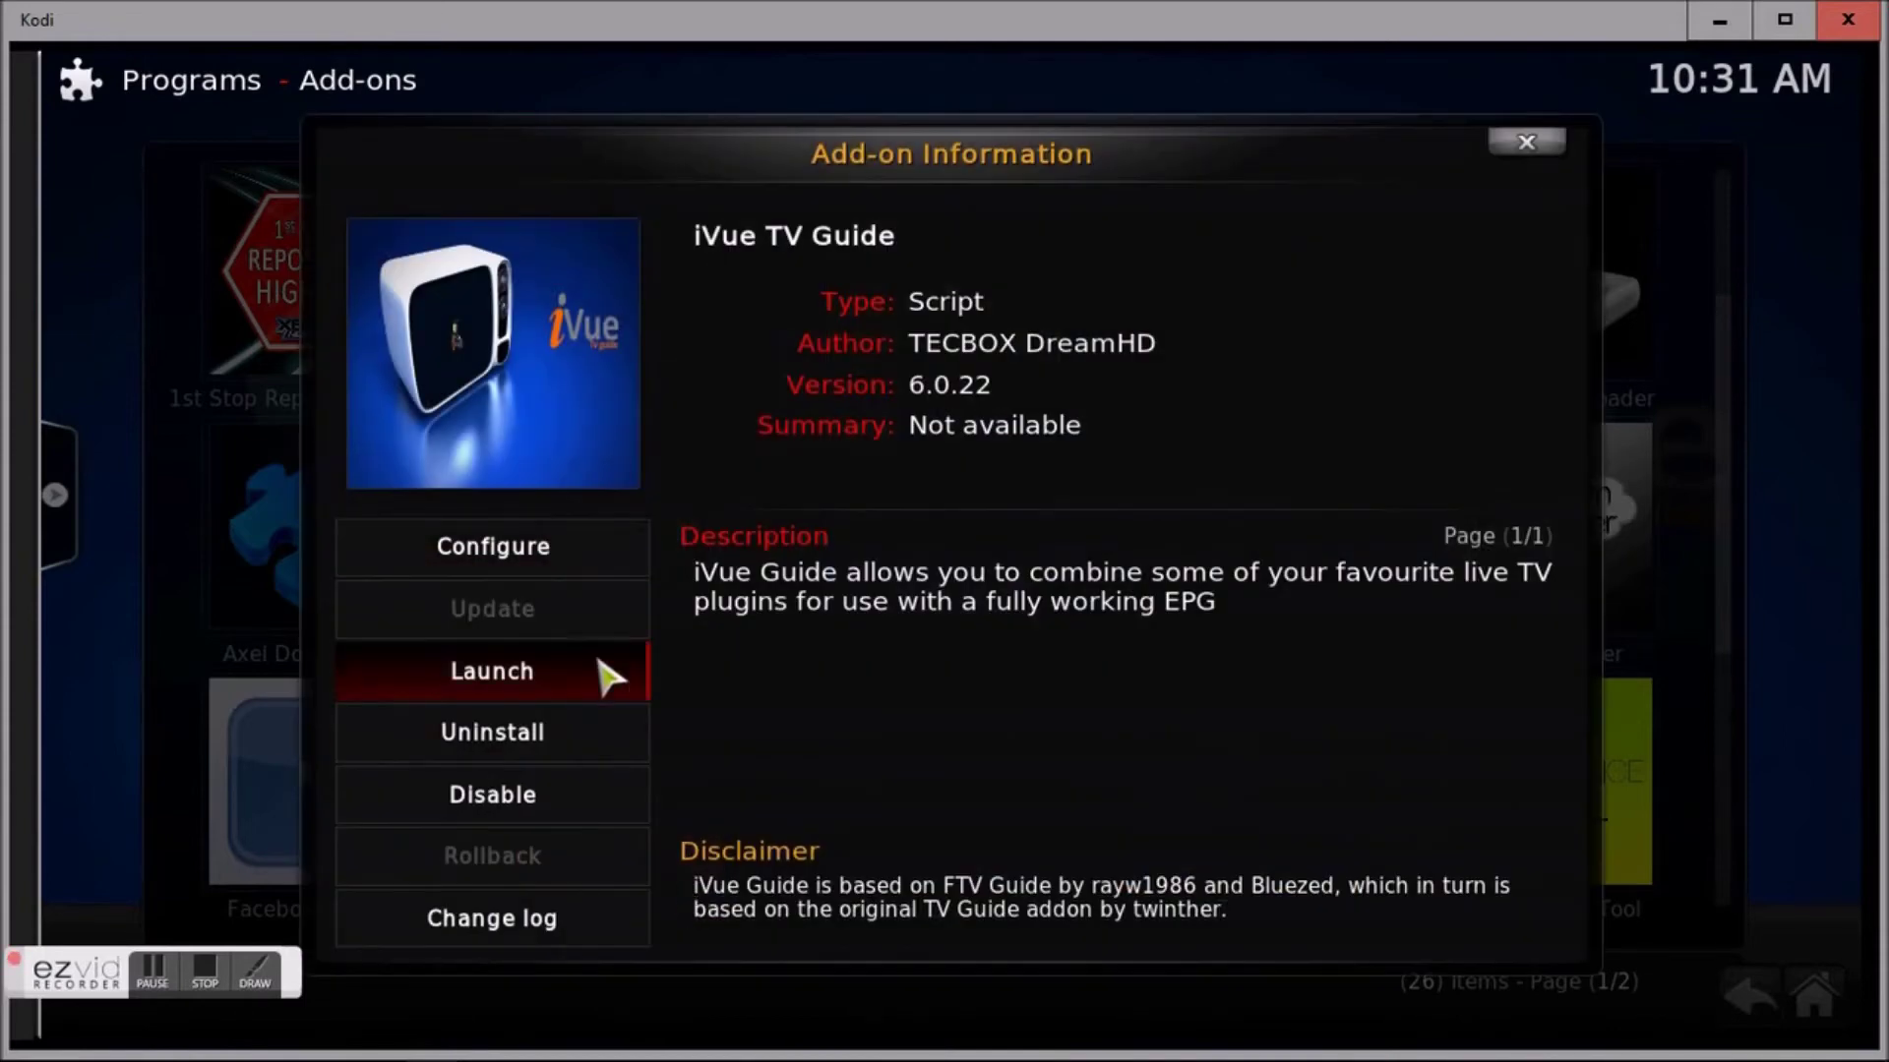
Step: Launch iVue TV Guide, view the UK channel EPG grid, then exit to the add-ons list
click(540, 695)
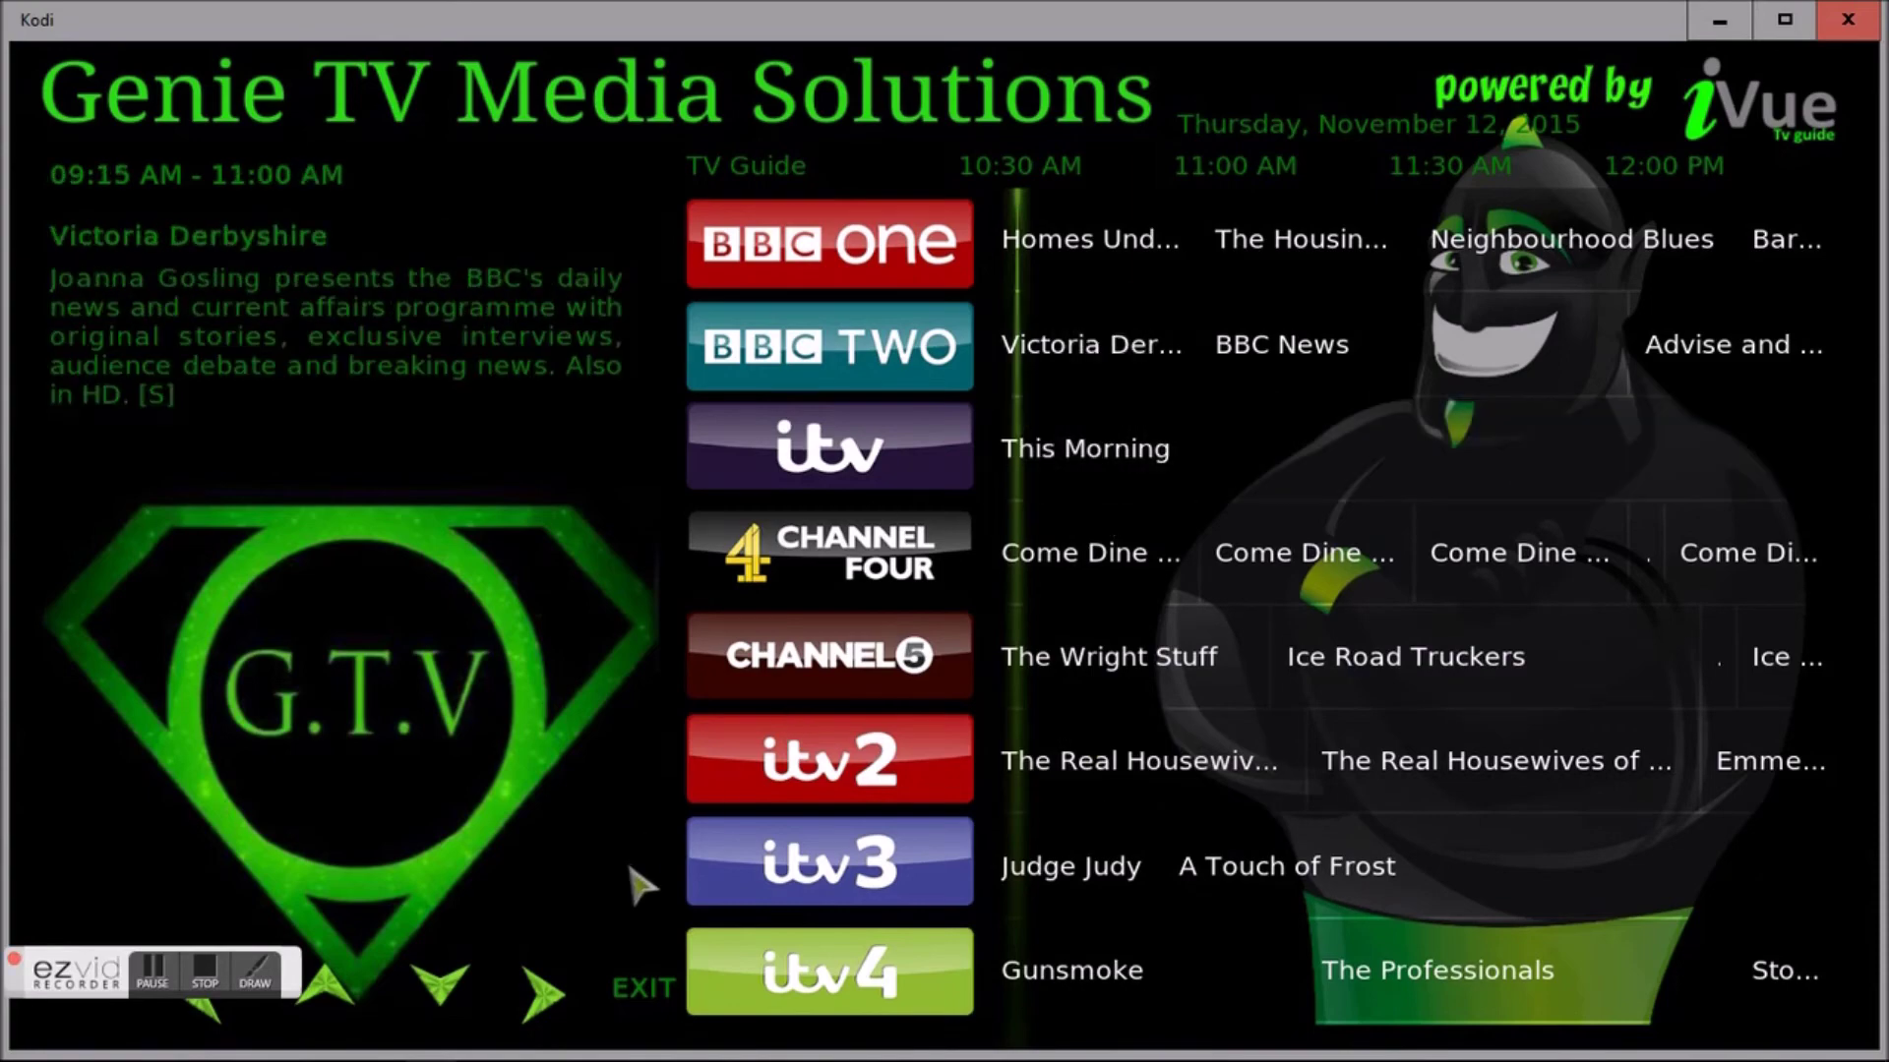
click(644, 1003)
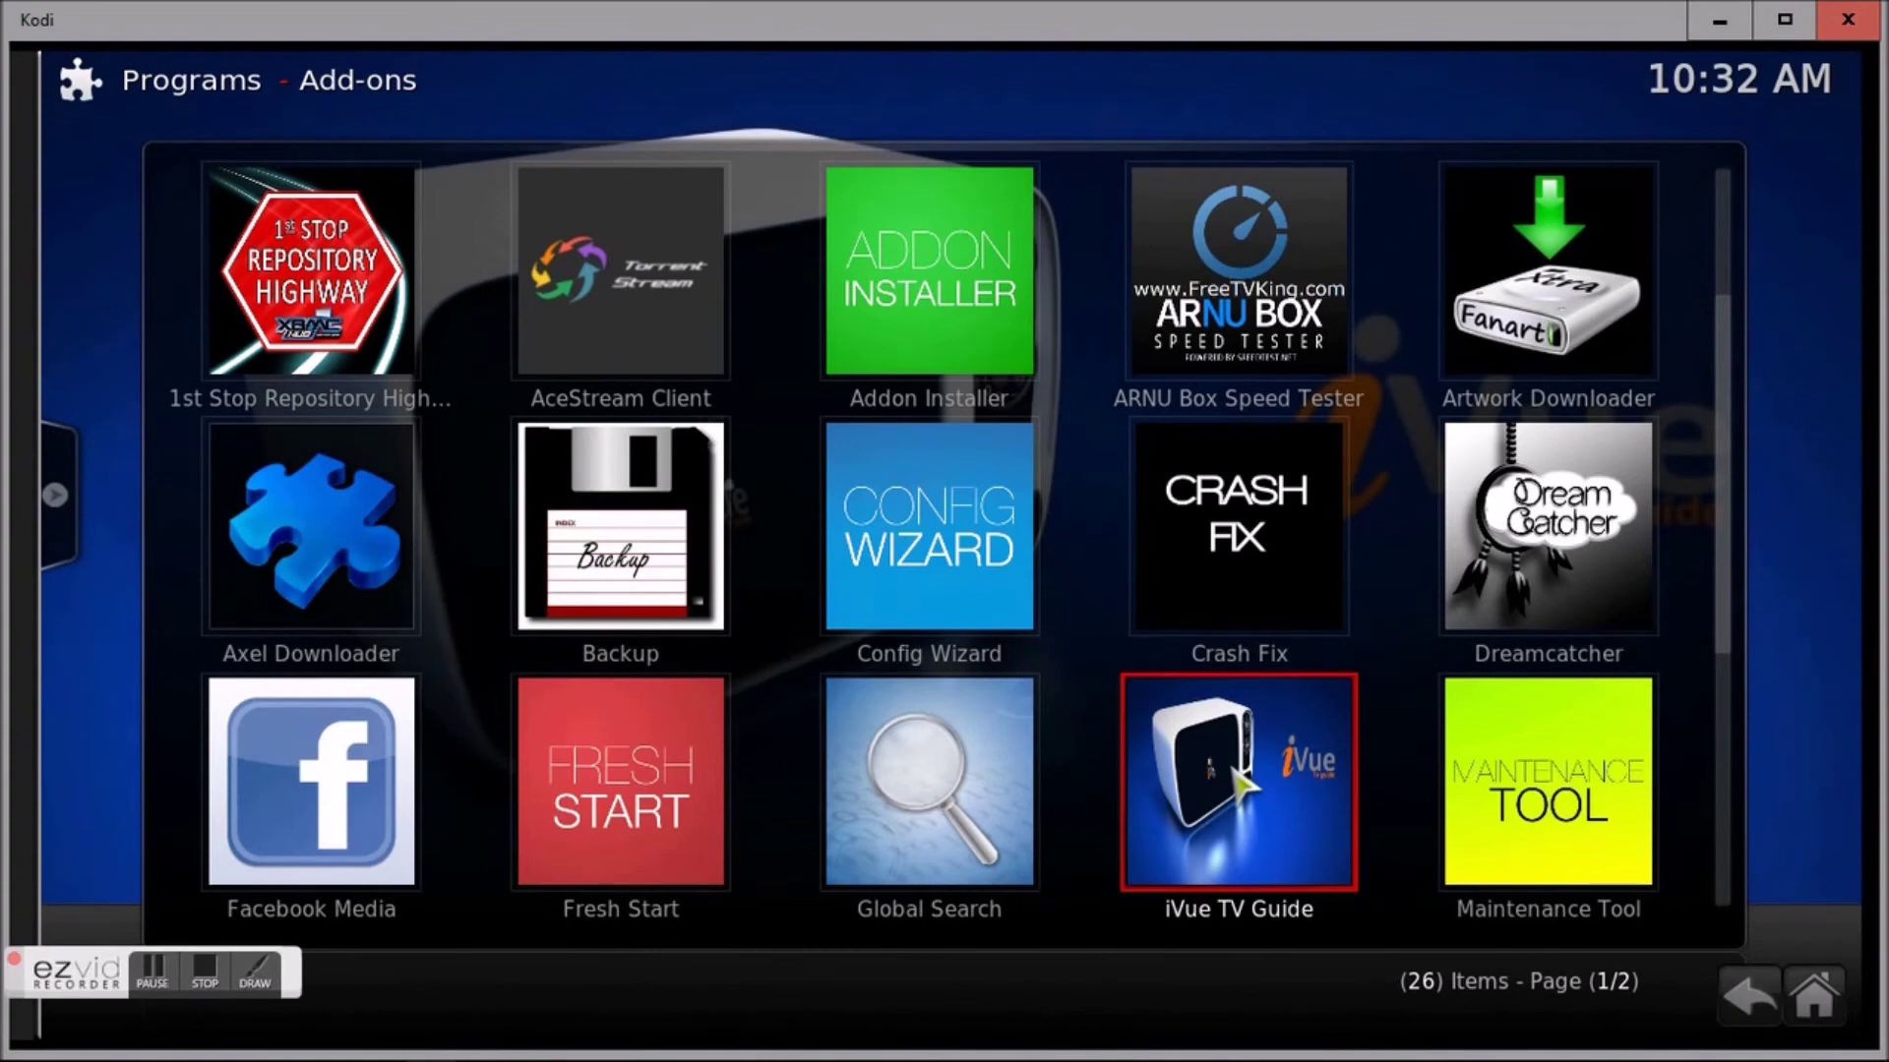
Step: Raise the iVue TV Guide file download interval in its settings and save them
key(c)
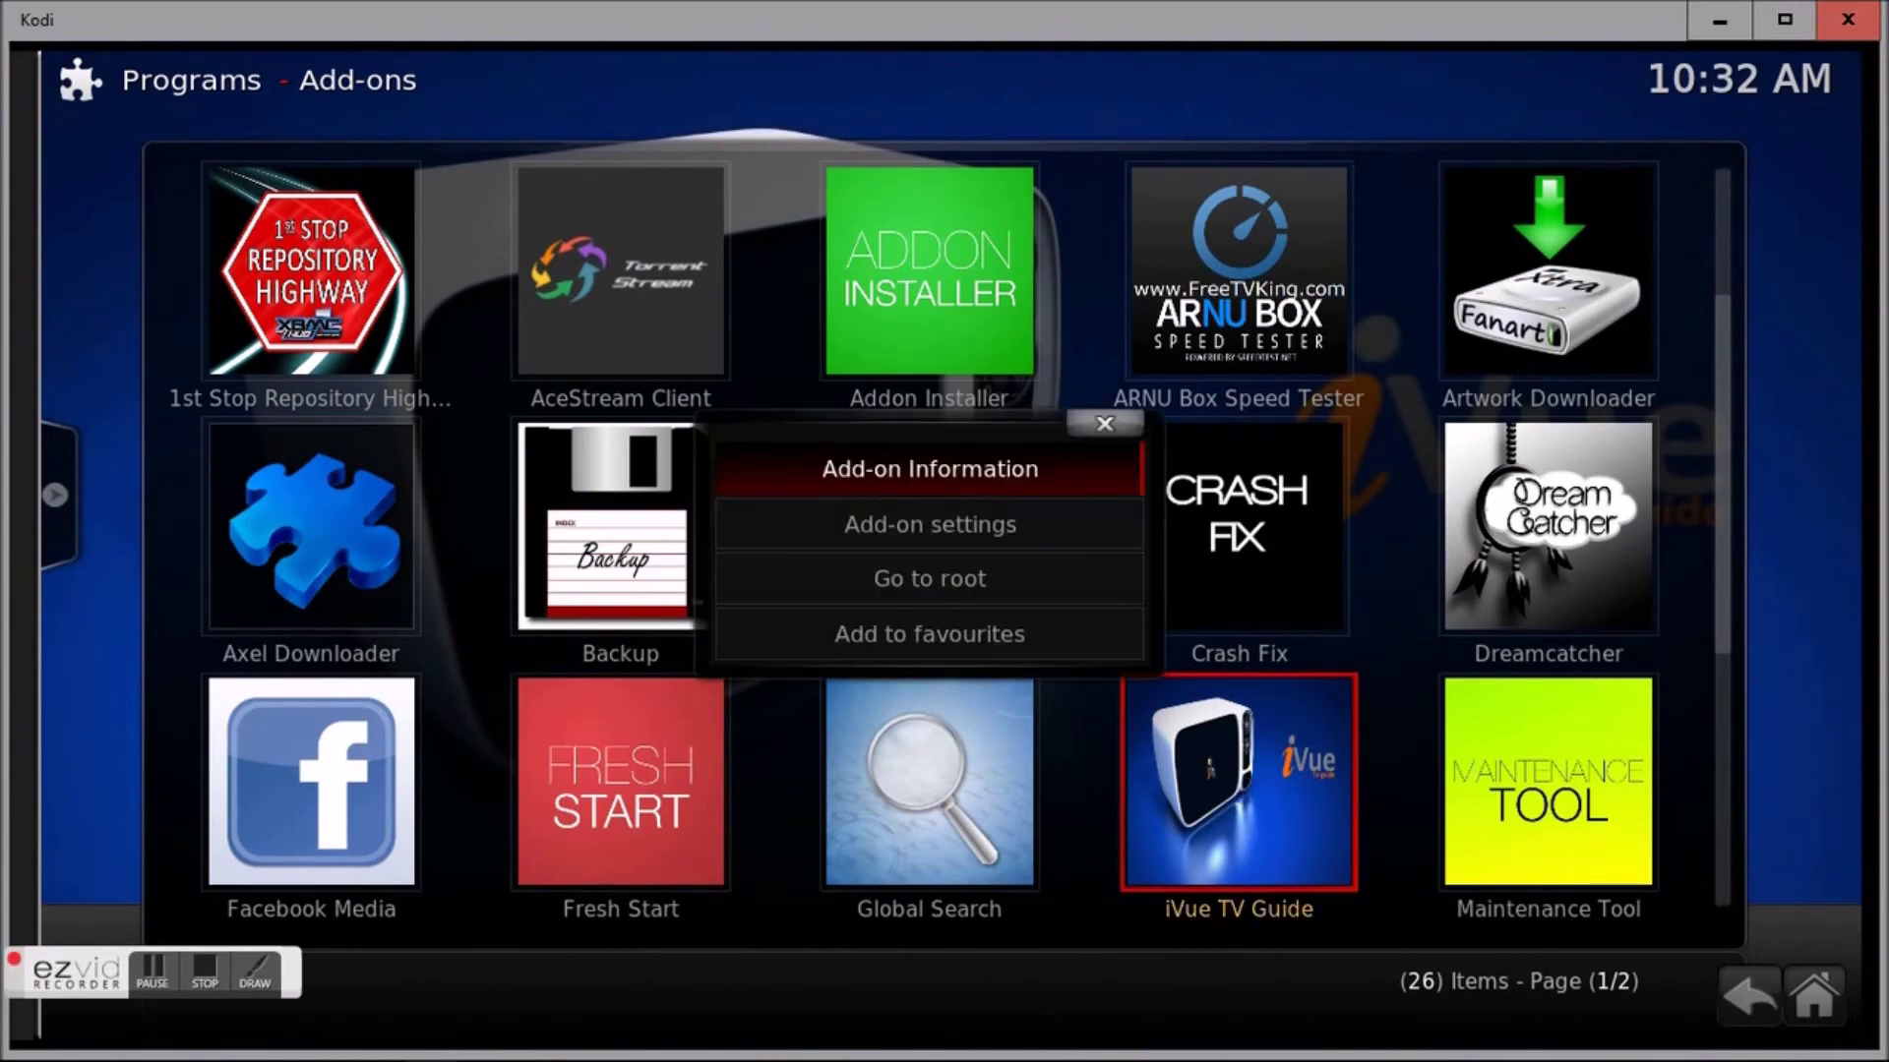
click(917, 491)
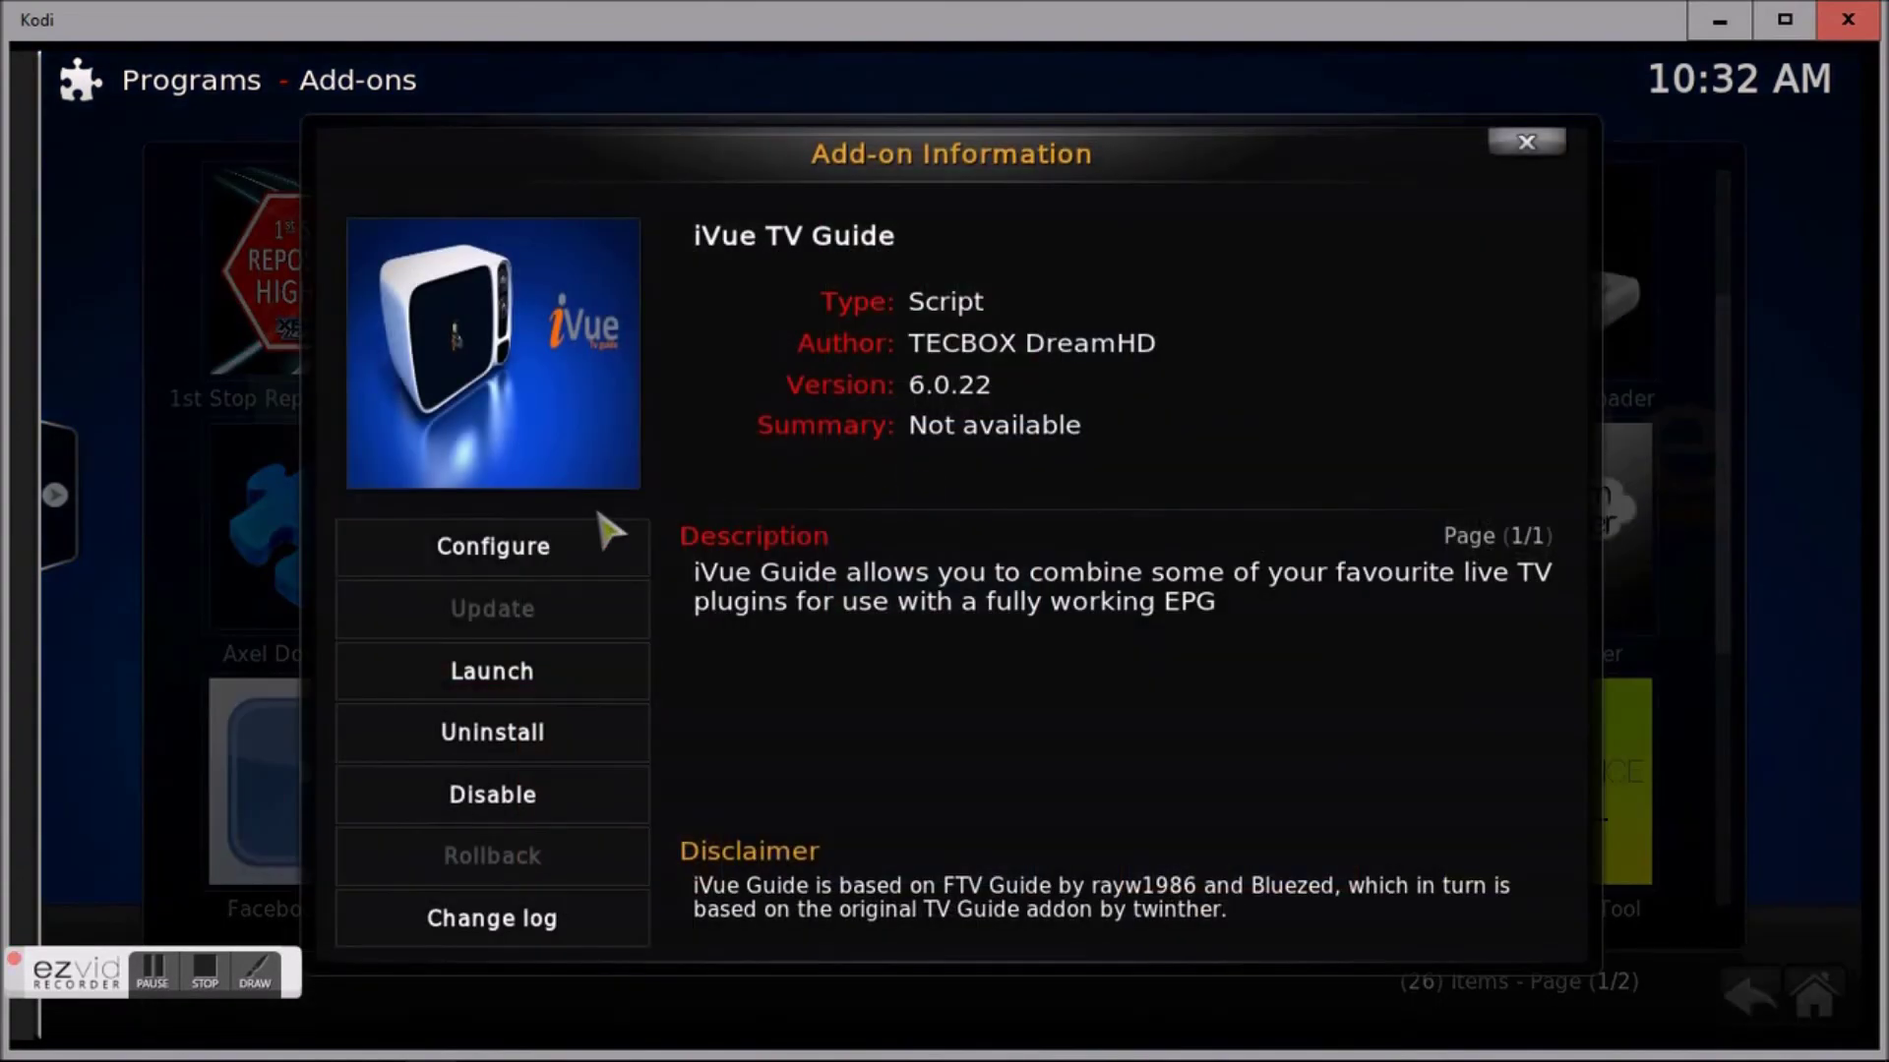
click(615, 551)
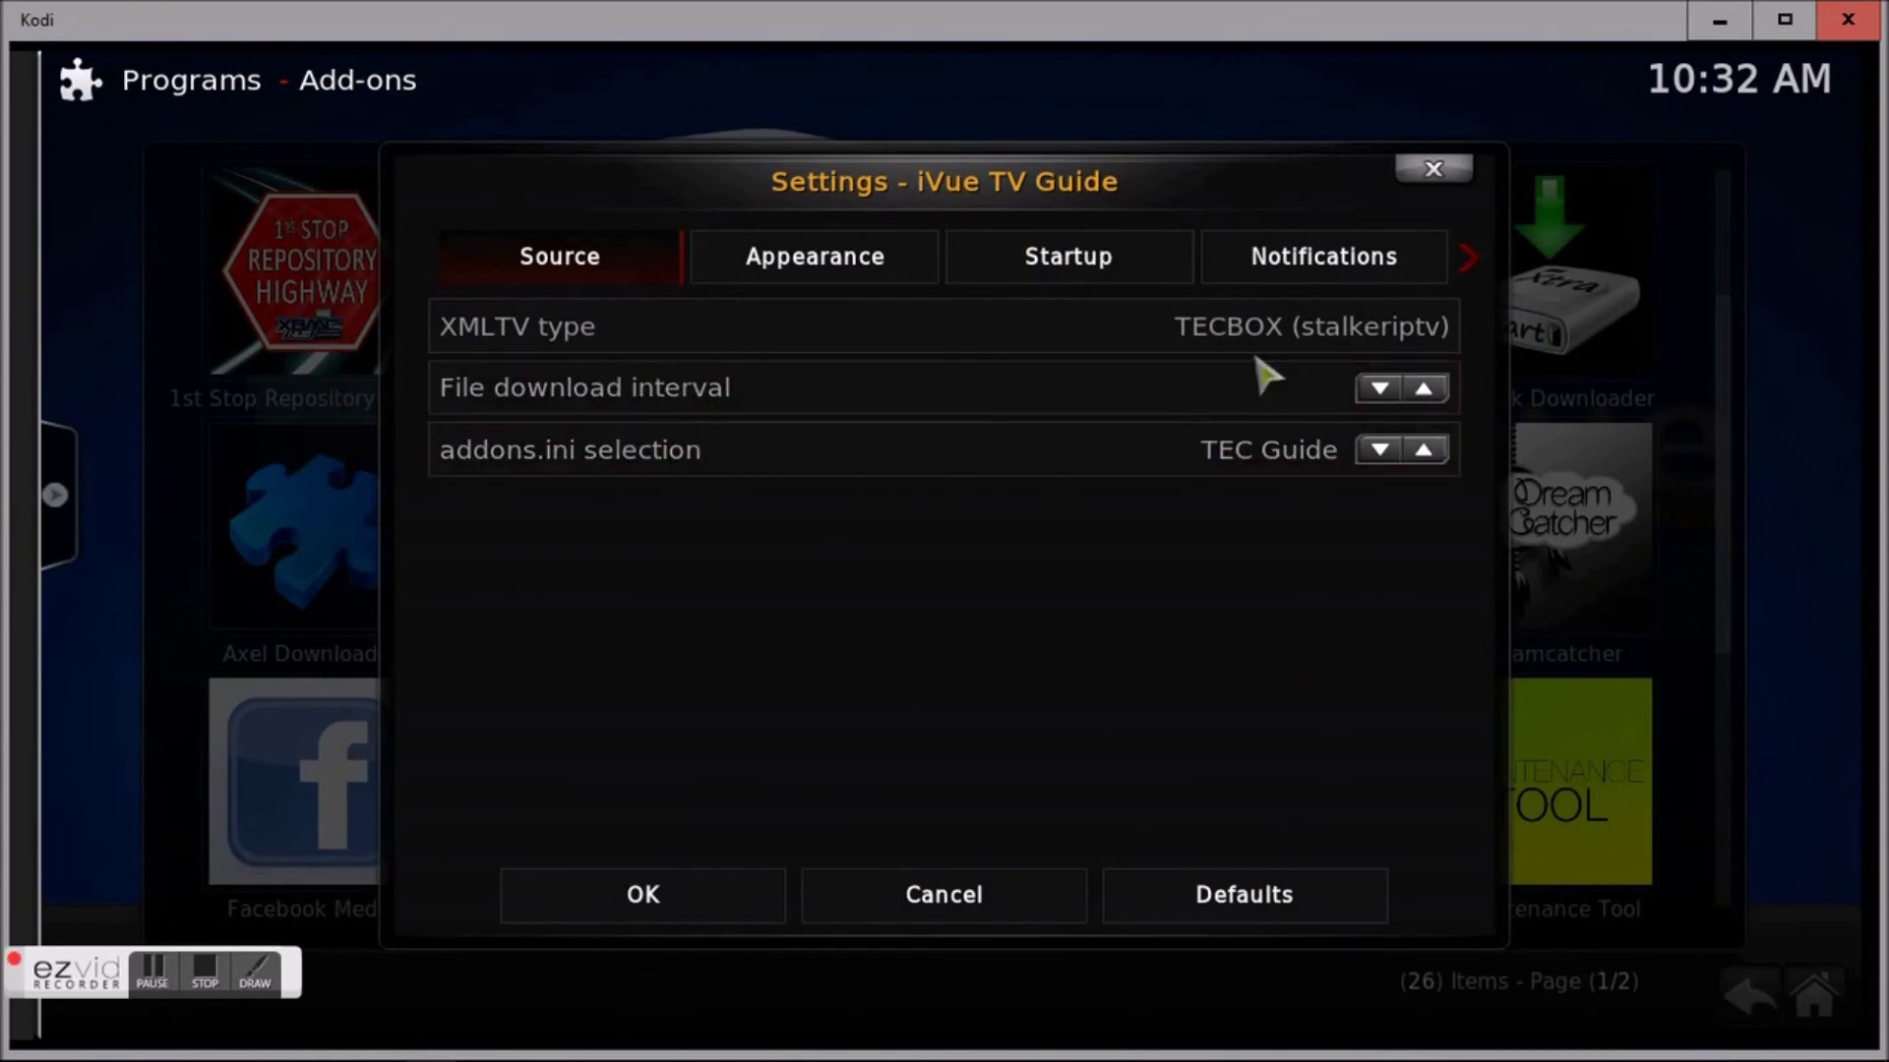
click(1424, 389)
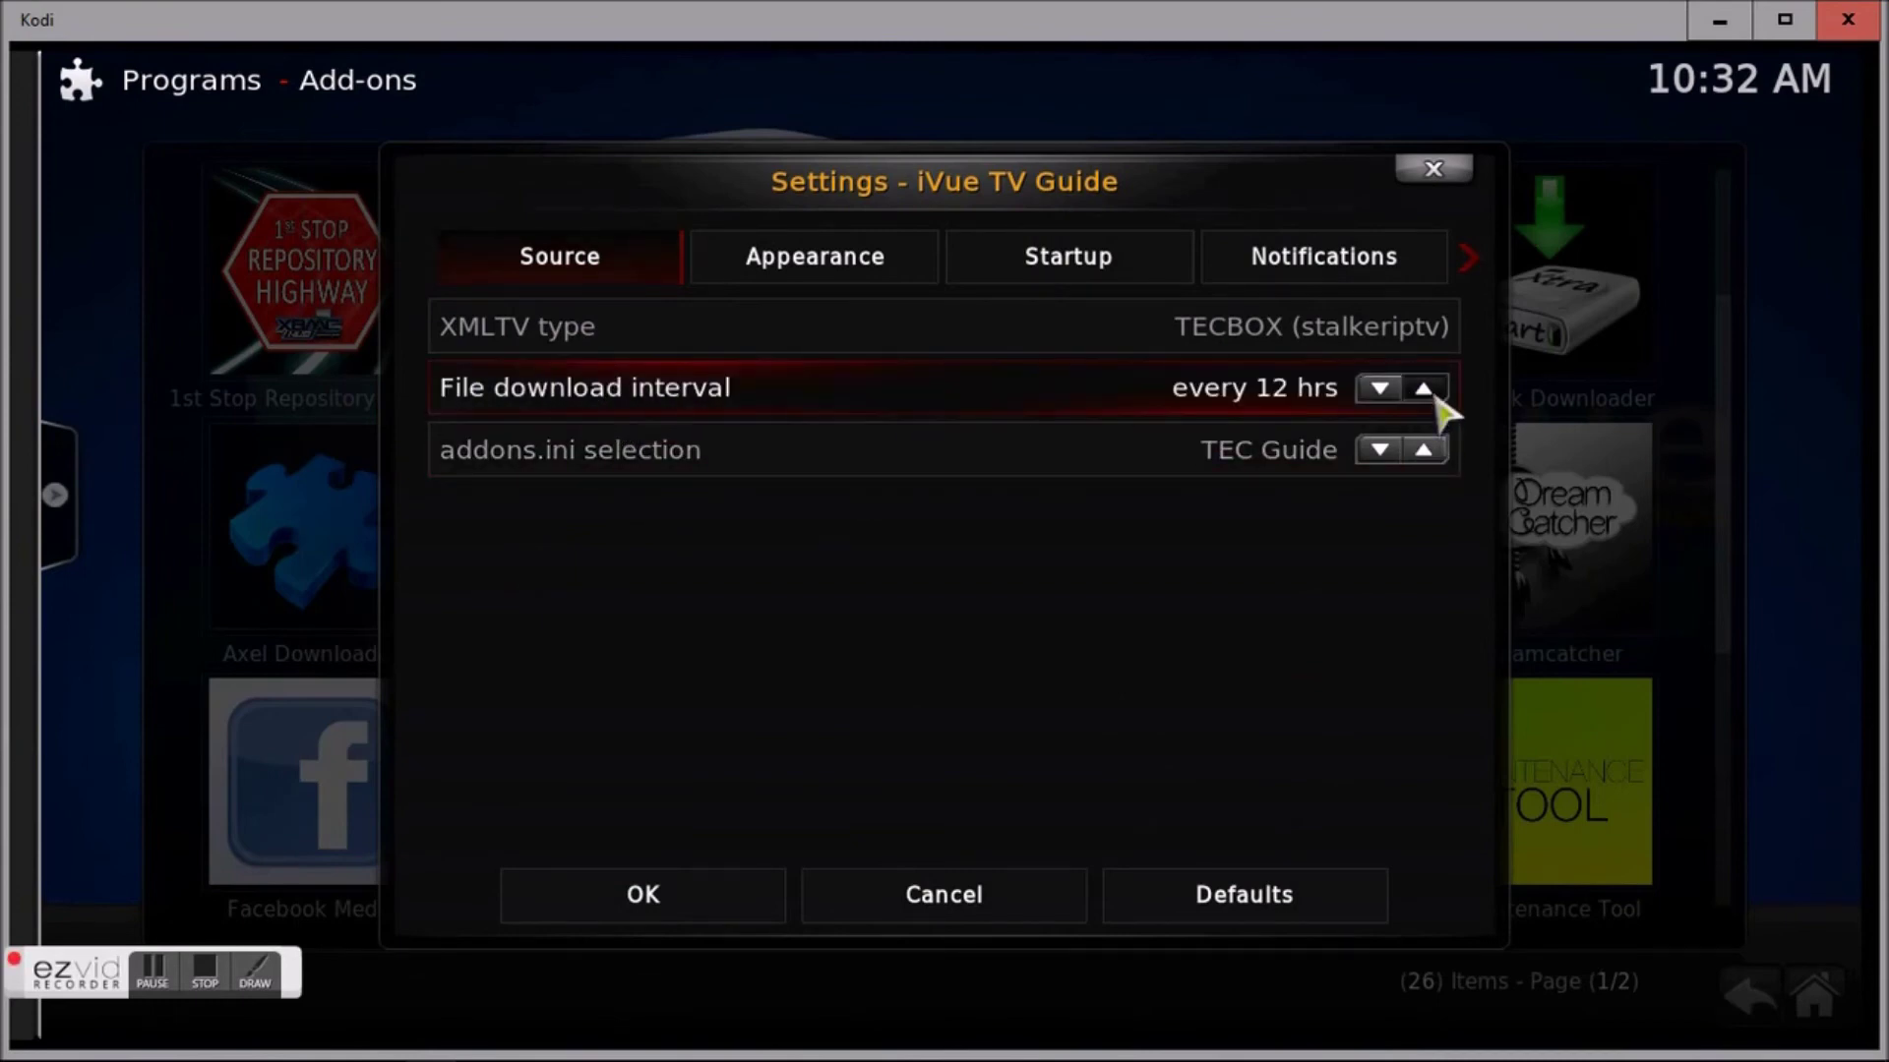
click(646, 910)
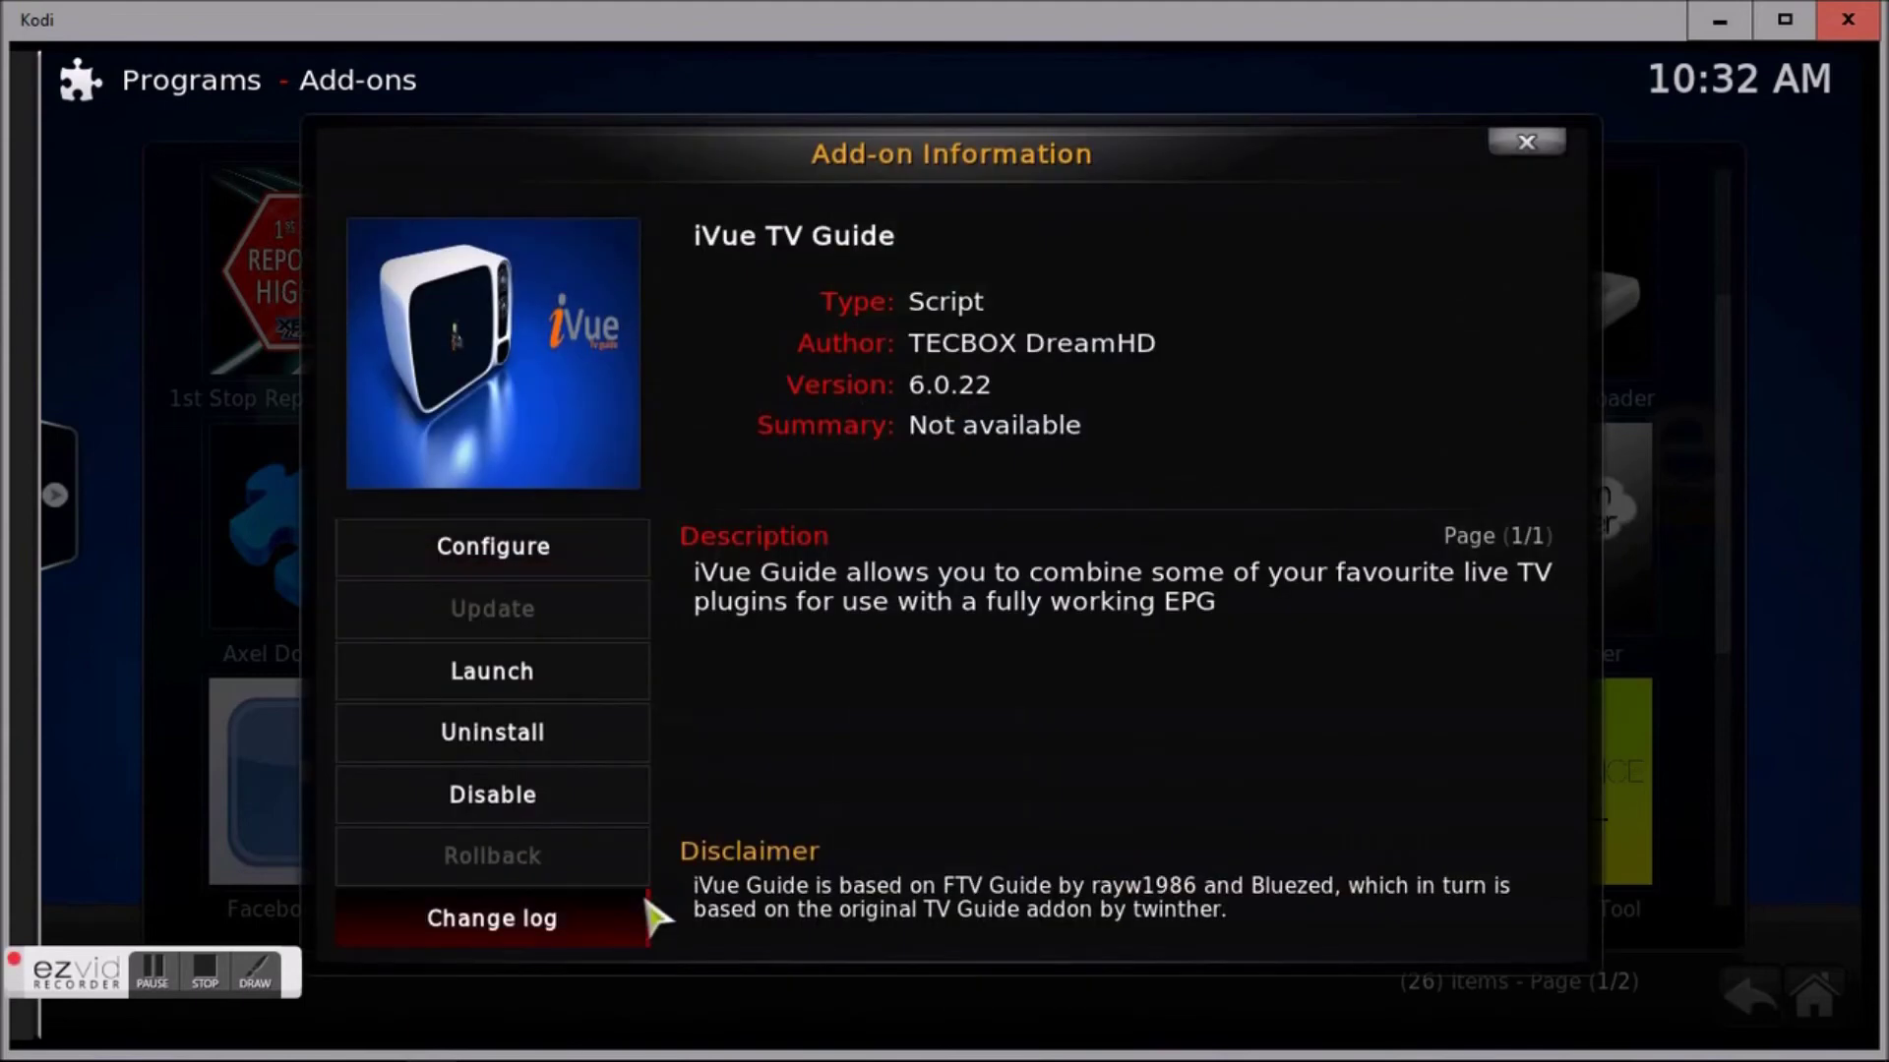
Step: Close the add-on information, leave the add-ons list, and highlight TV GUIDE on the home menu
click(1528, 146)
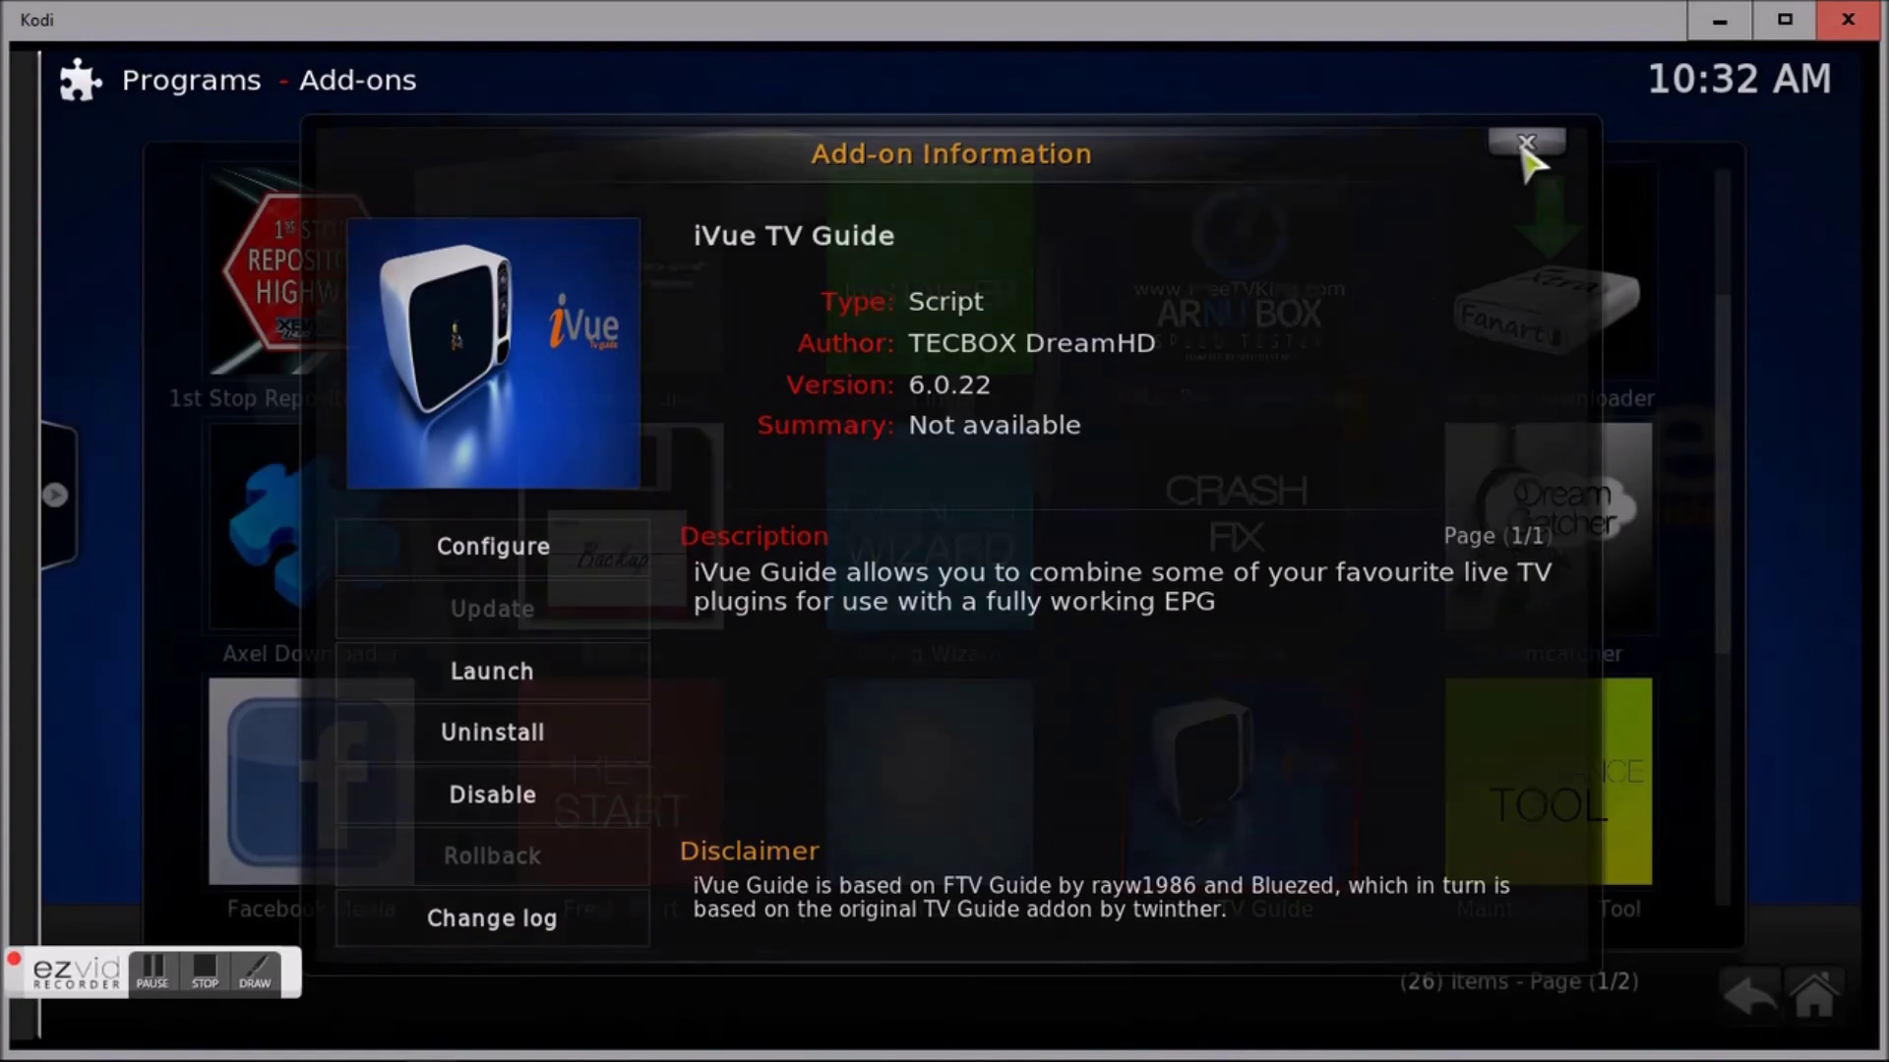
click(1746, 998)
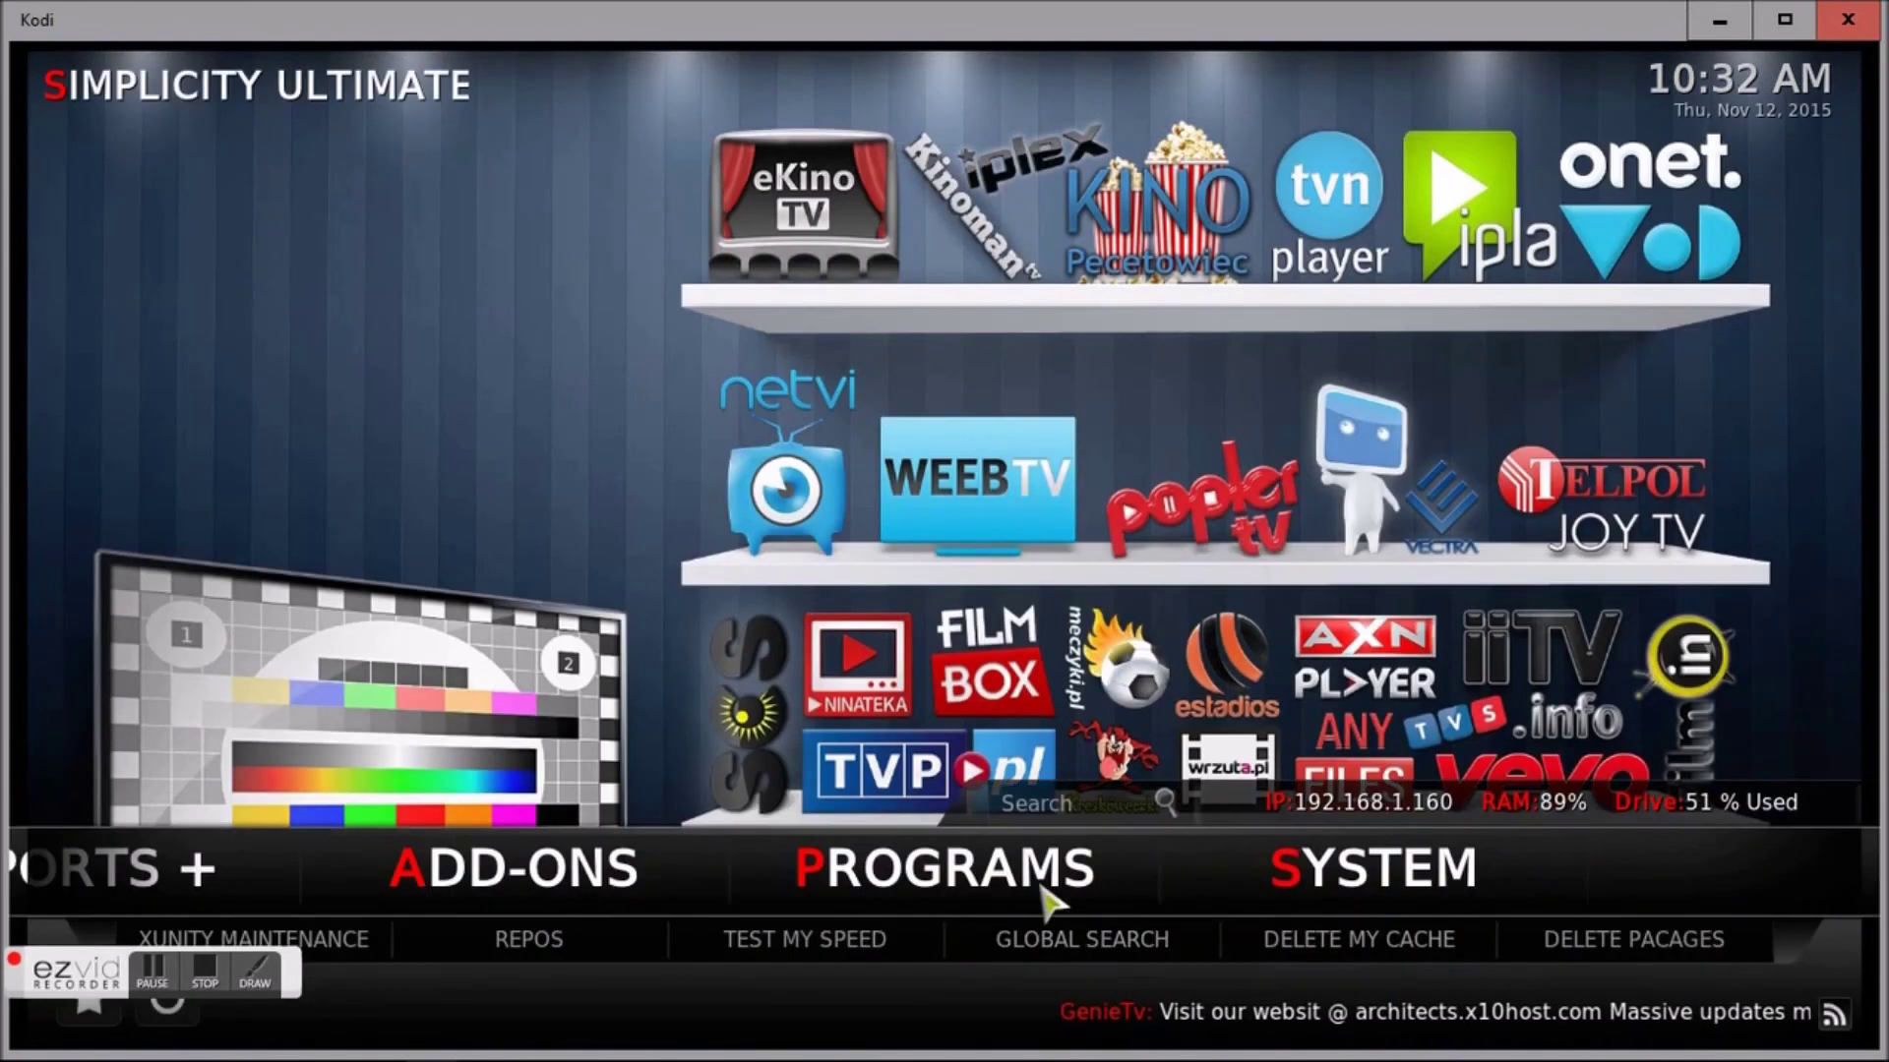
key(Left)
key(Left)
key(Left)
key(Left)
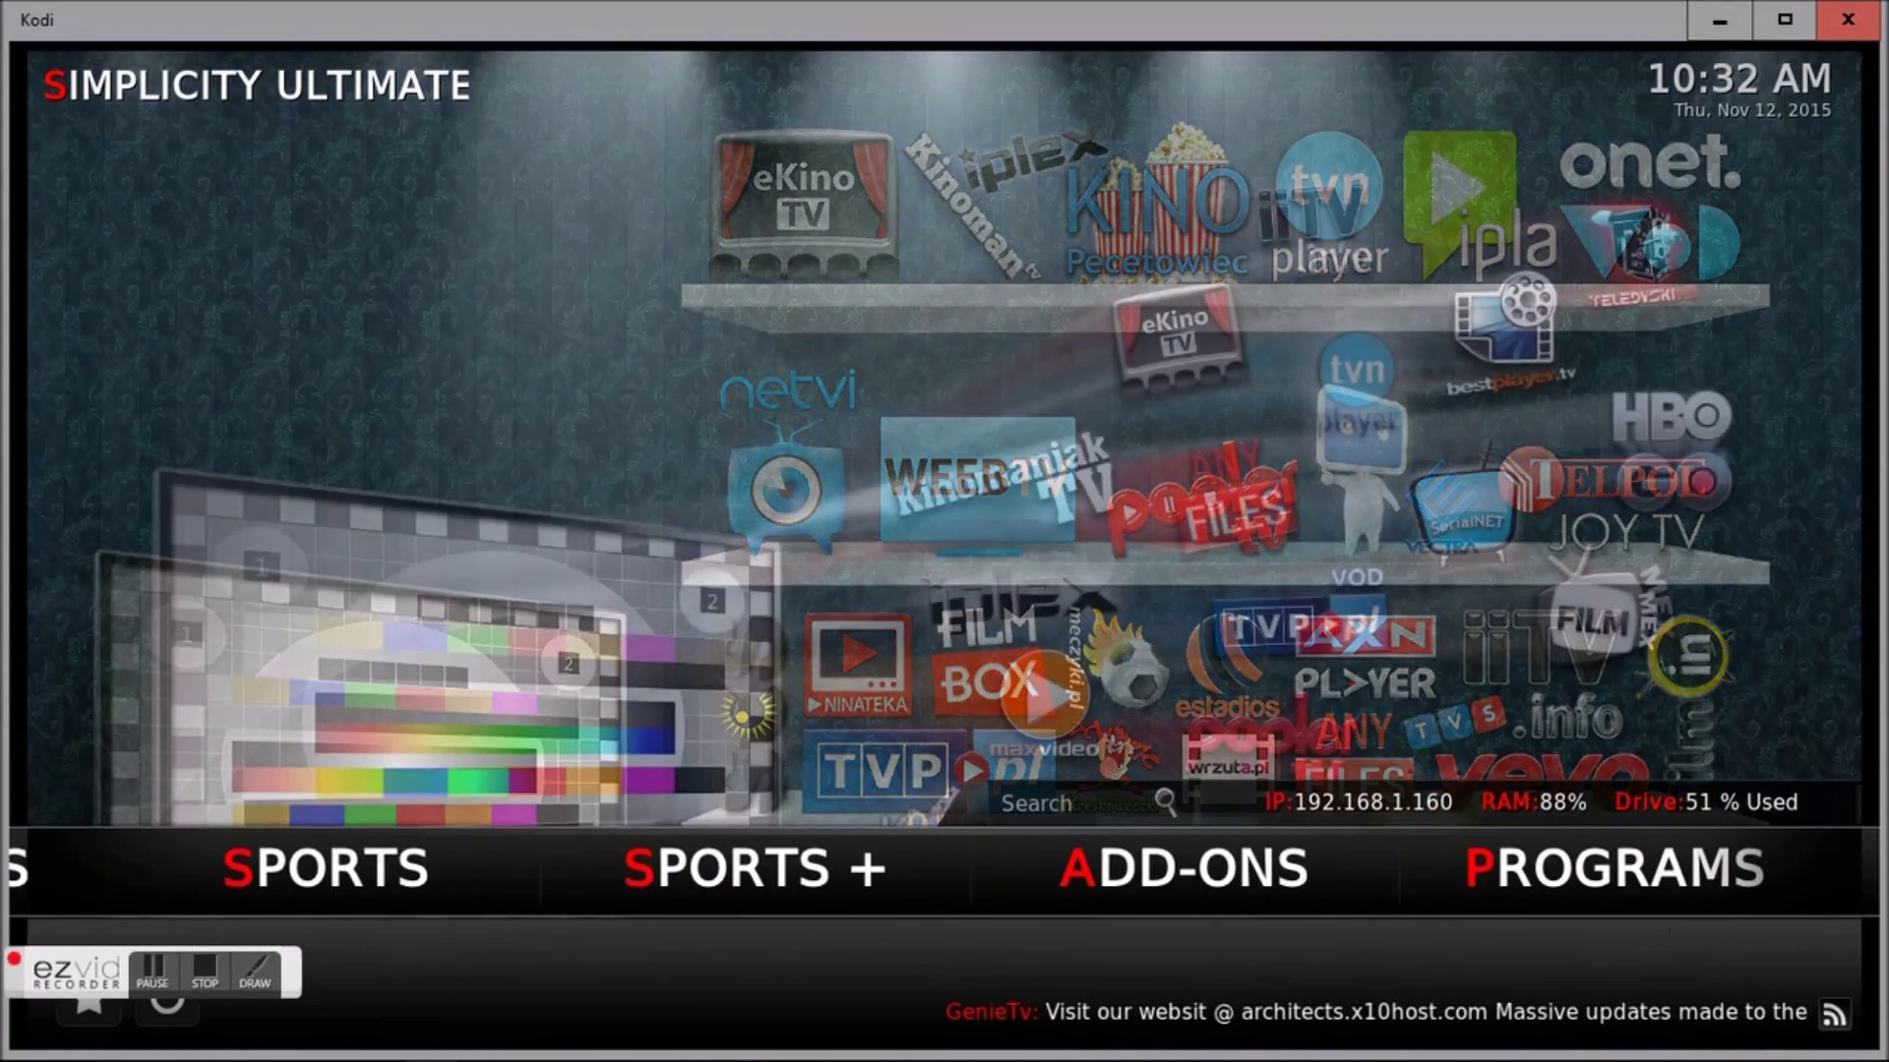
key(Left)
key(Left)
key(Left)
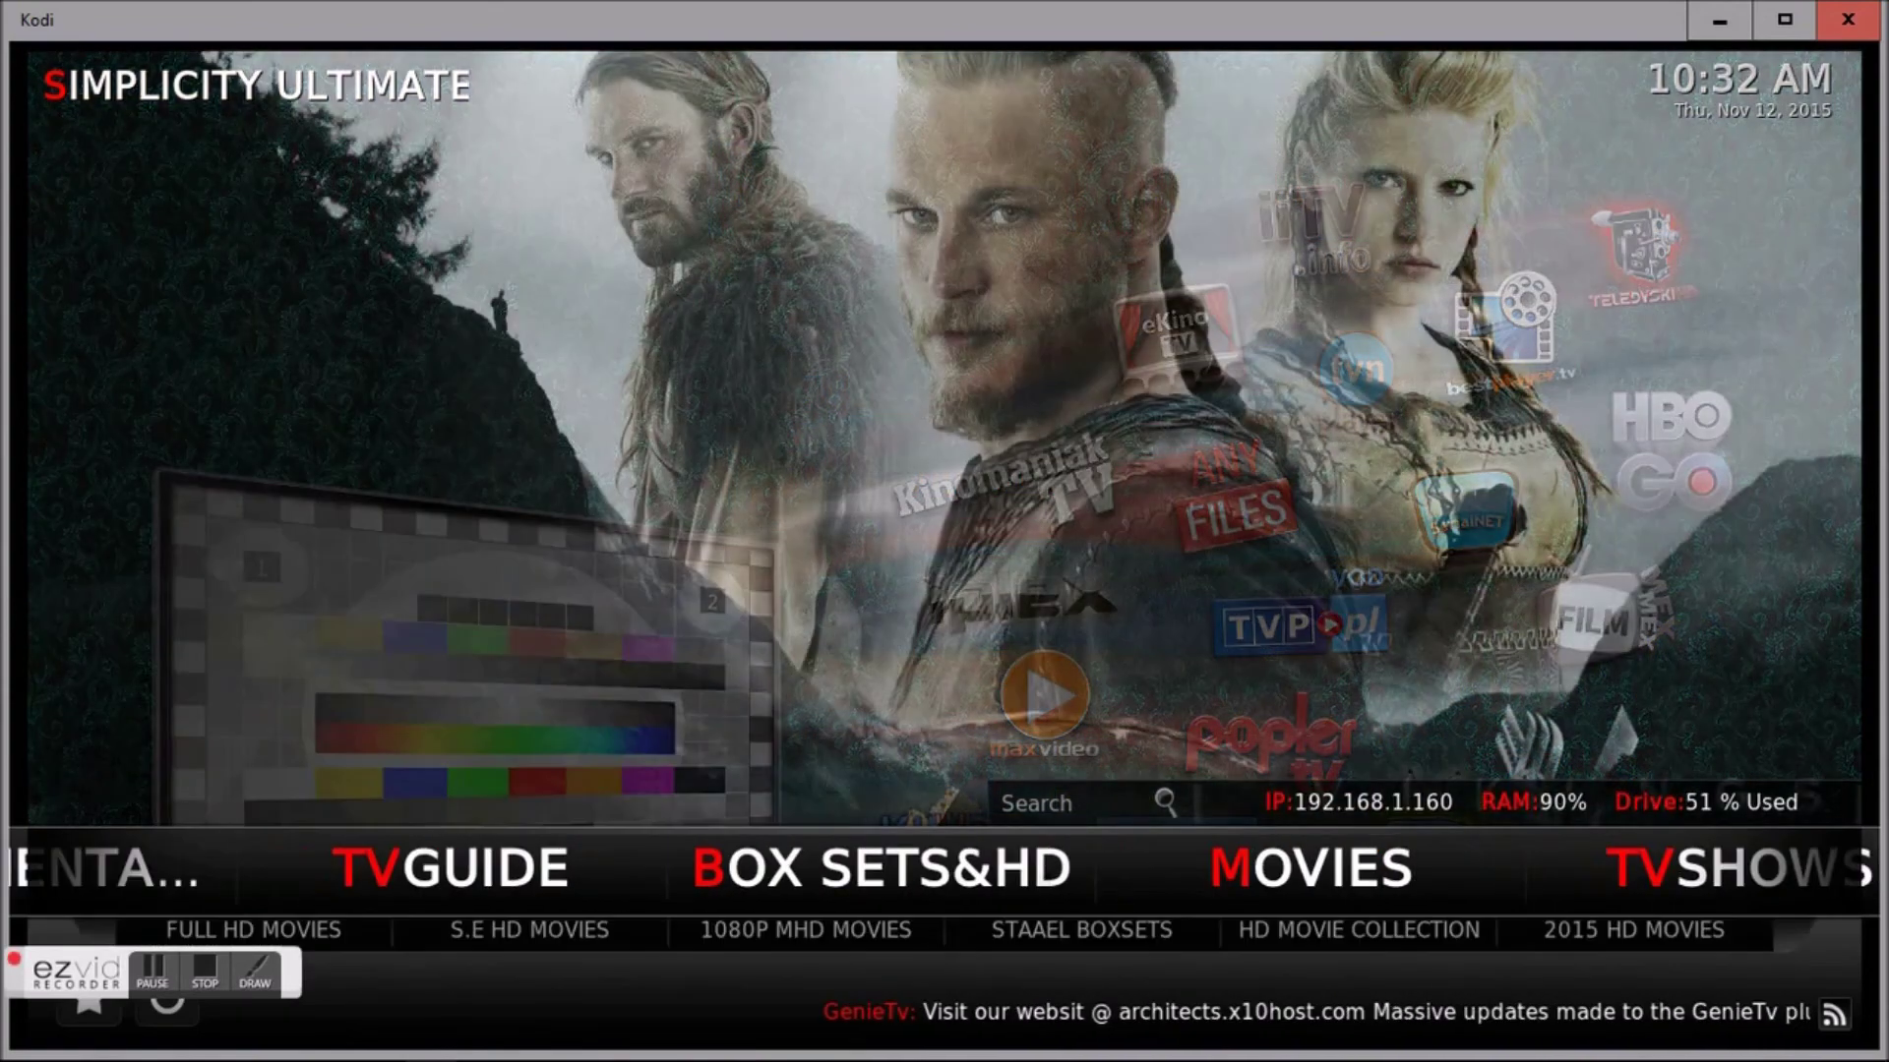